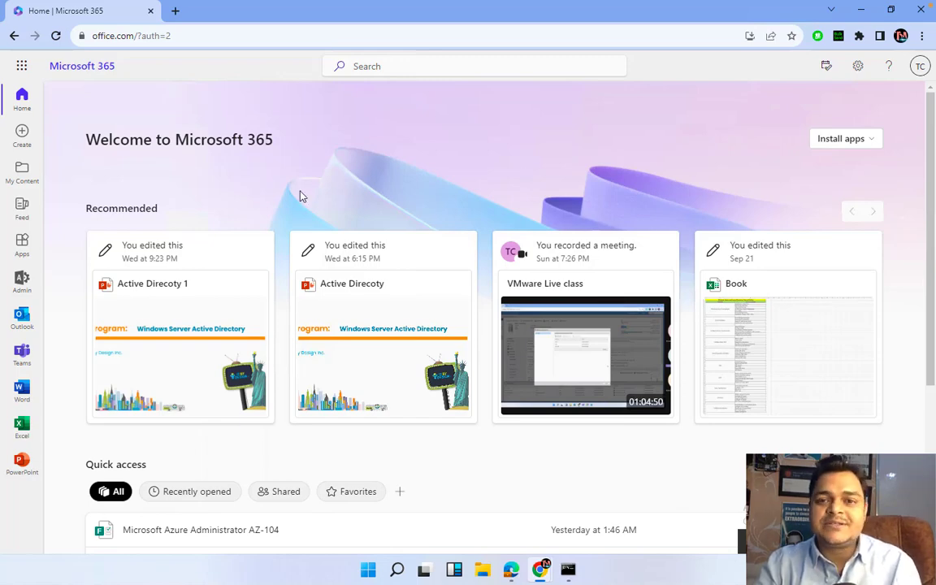
Open the Domains page listing teachmecloud.net and the onmicrosoft.com domain, then open a new browser tab
left_click(22, 281)
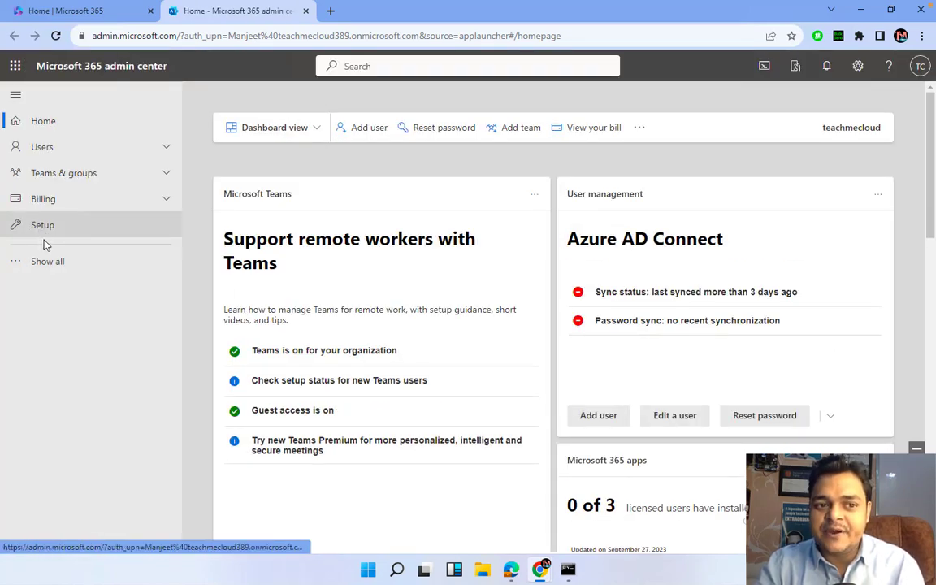
left_click(50, 261)
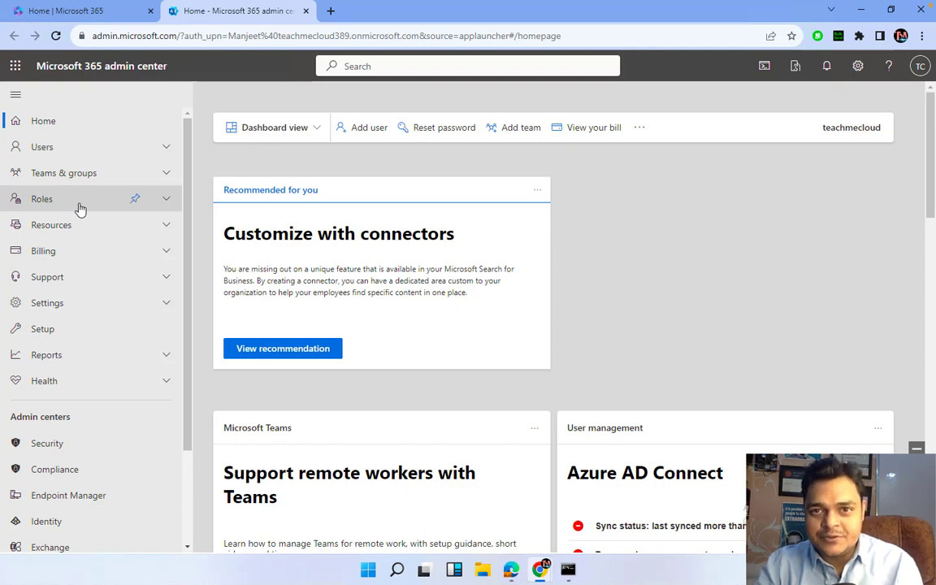
left_click(56, 300)
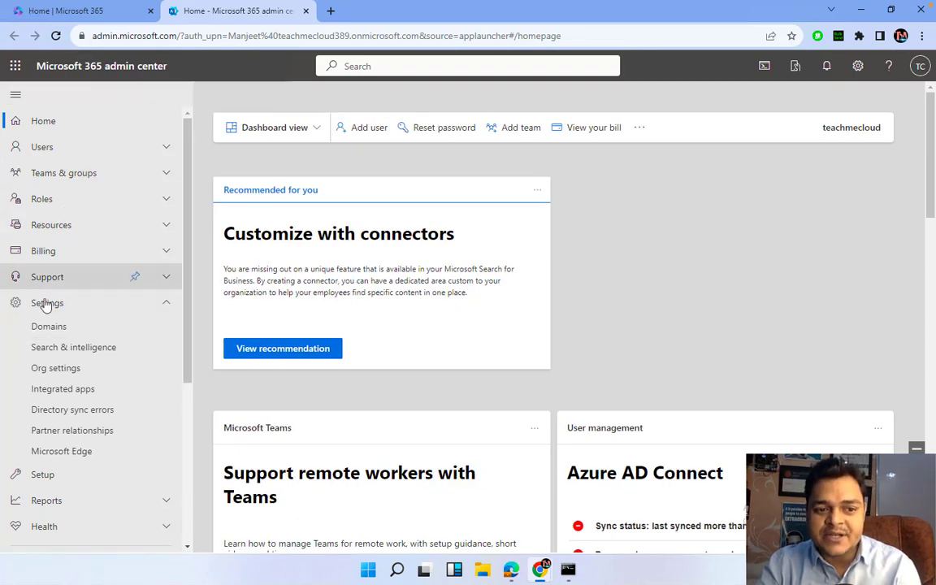
left_click(46, 333)
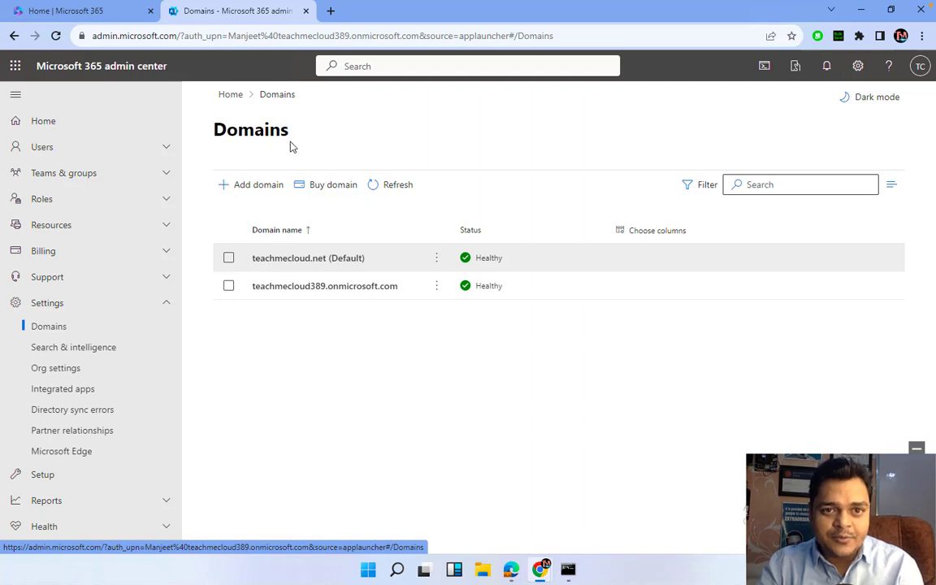
left_click(330, 11)
Go to godaddy.com and view the domains under the teachmecloud dashboard via My Products
type("goda")
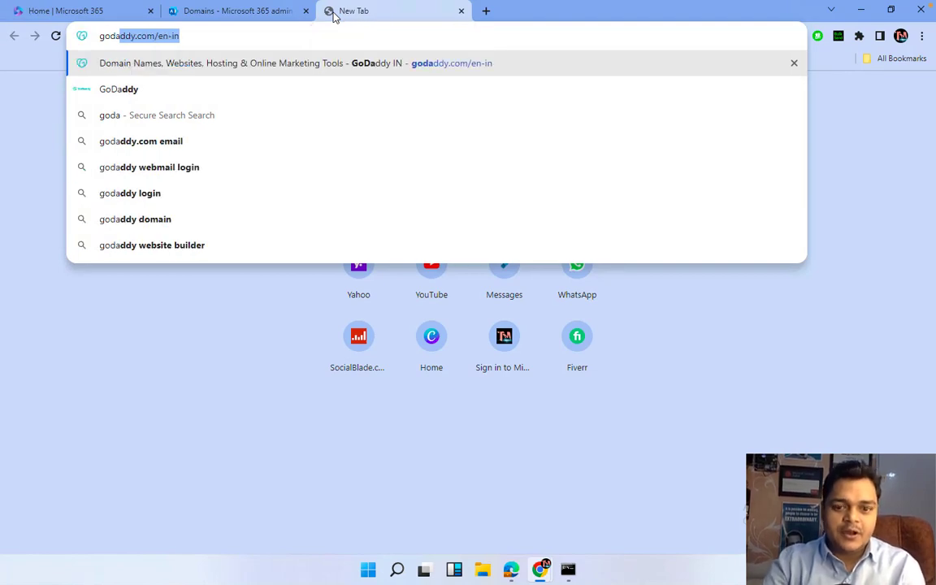
key("Return")
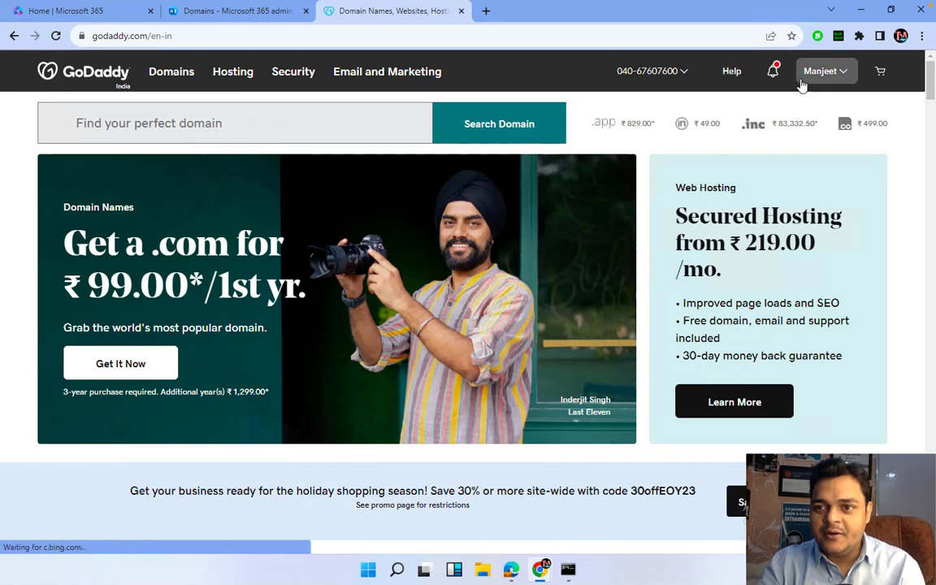
left_click(822, 73)
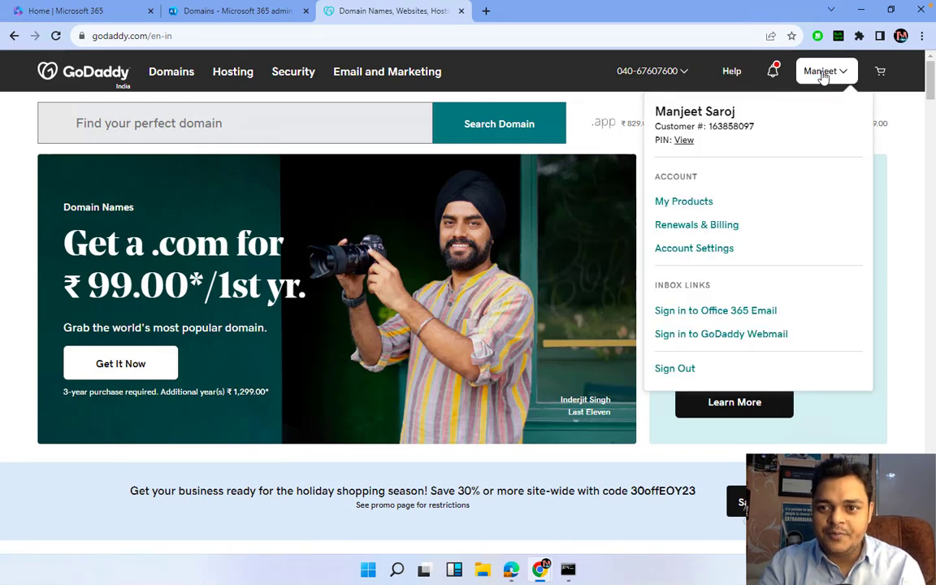
left_click(698, 210)
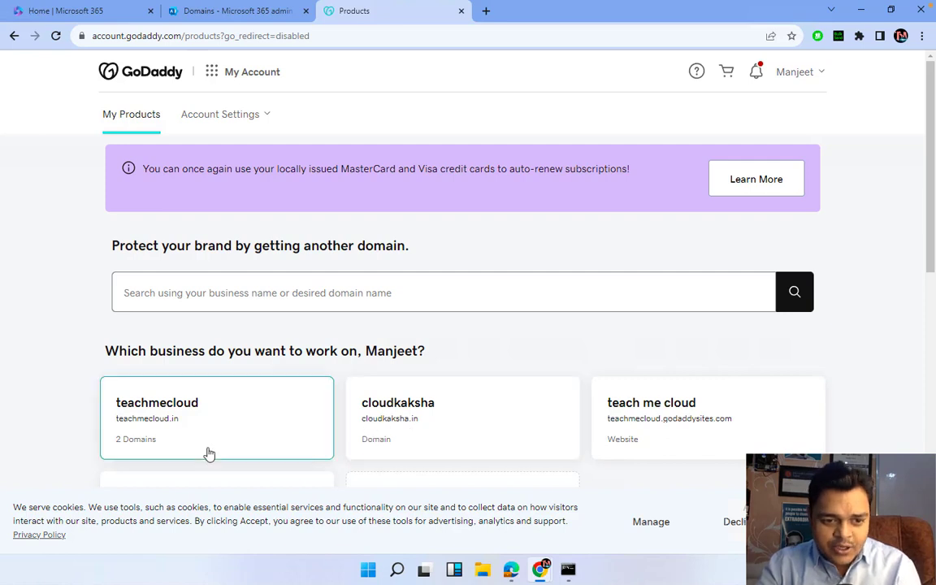
left_click(139, 442)
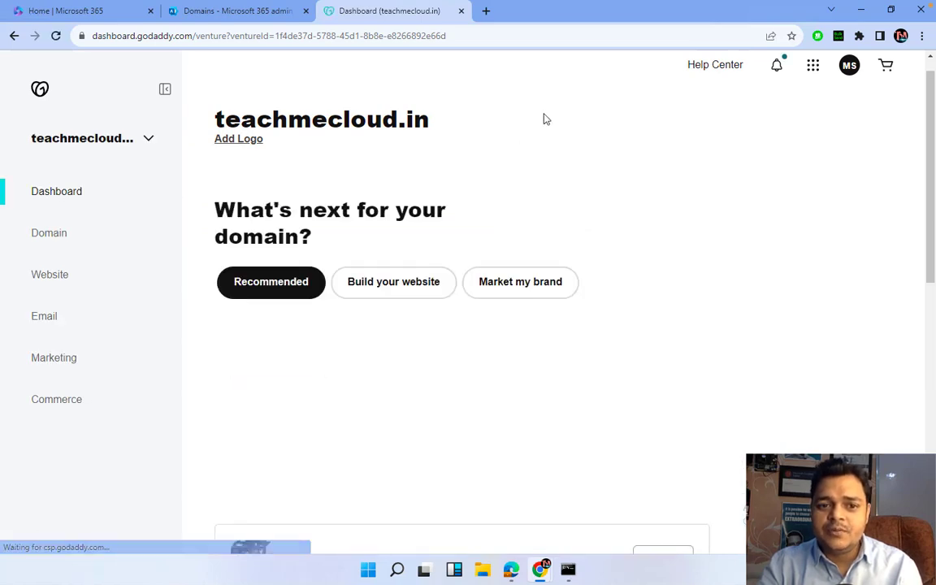
left_click(54, 239)
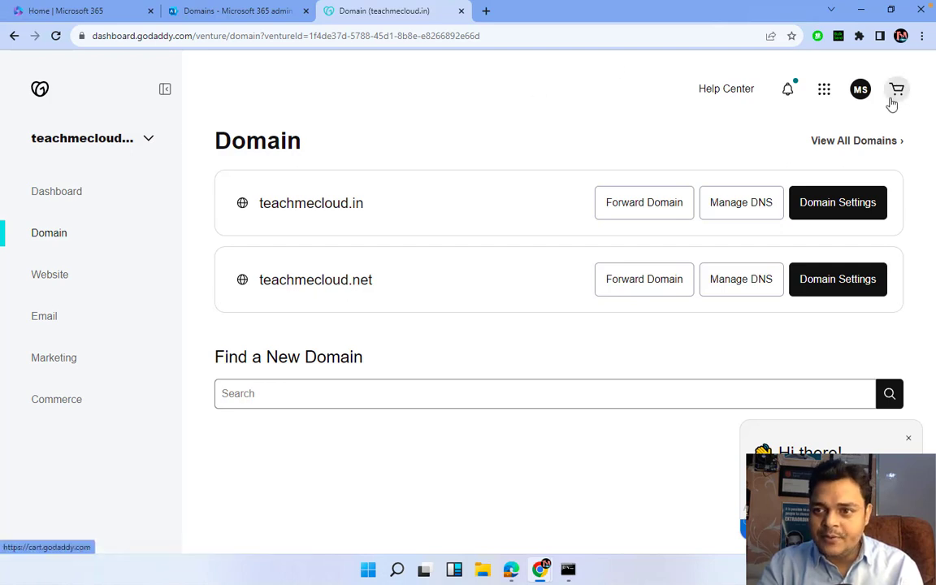
Return to GoDaddy's My Products list, then start adding a new domain in Microsoft 365
left_click(860, 91)
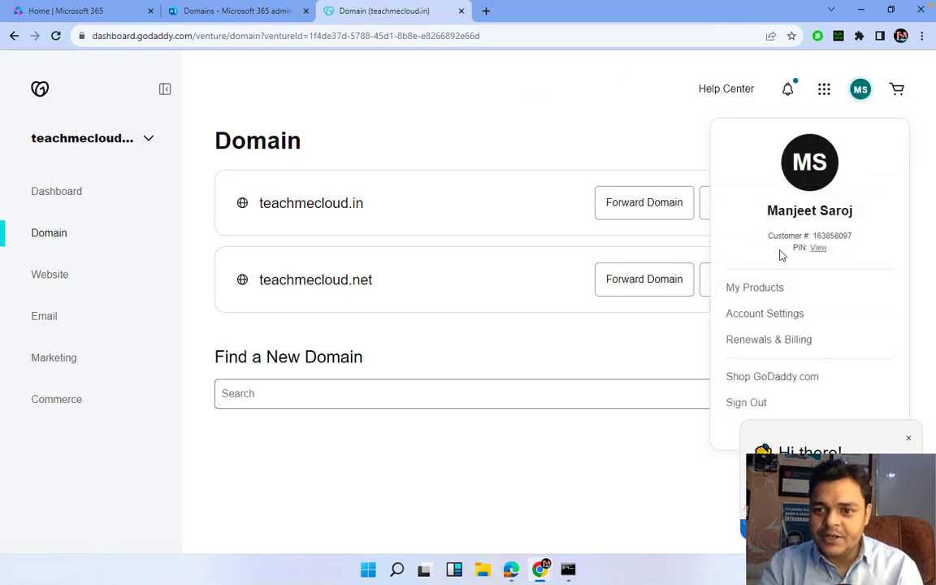
left_click(765, 290)
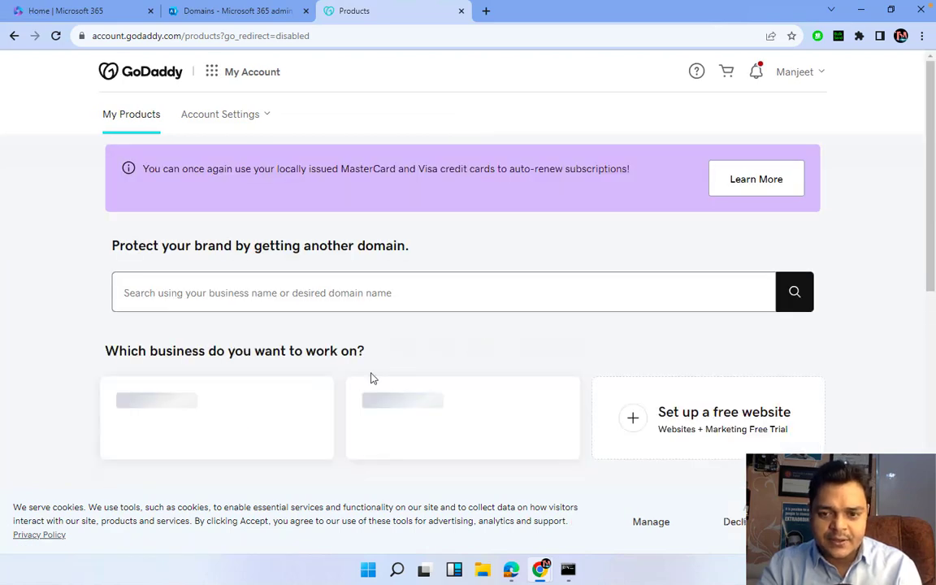
scroll(372, 378, "down", 2)
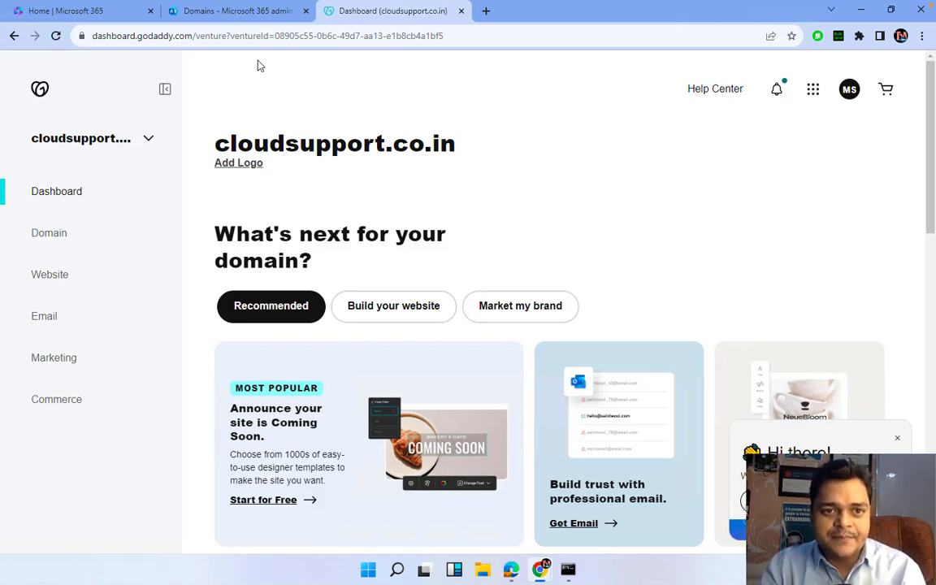
left_click(255, 17)
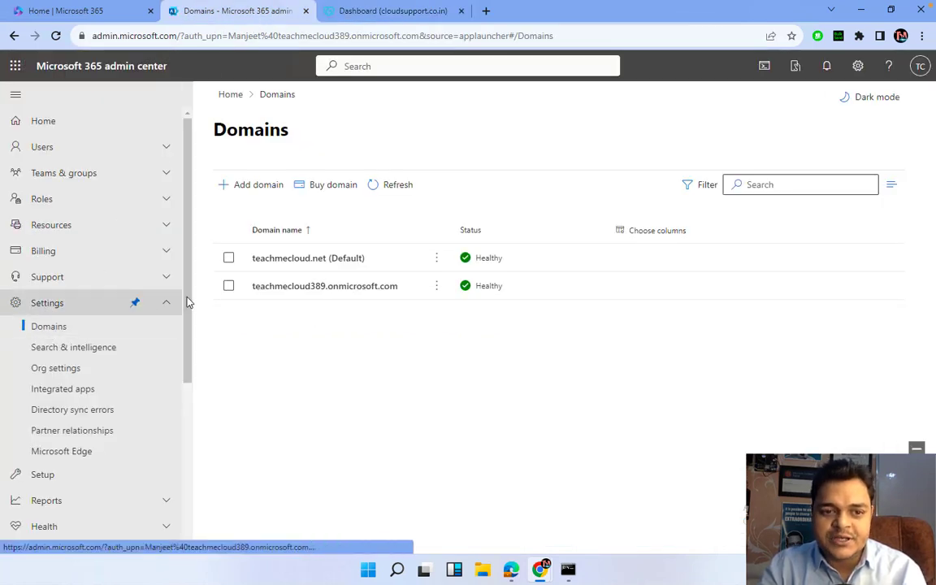
left_click(255, 186)
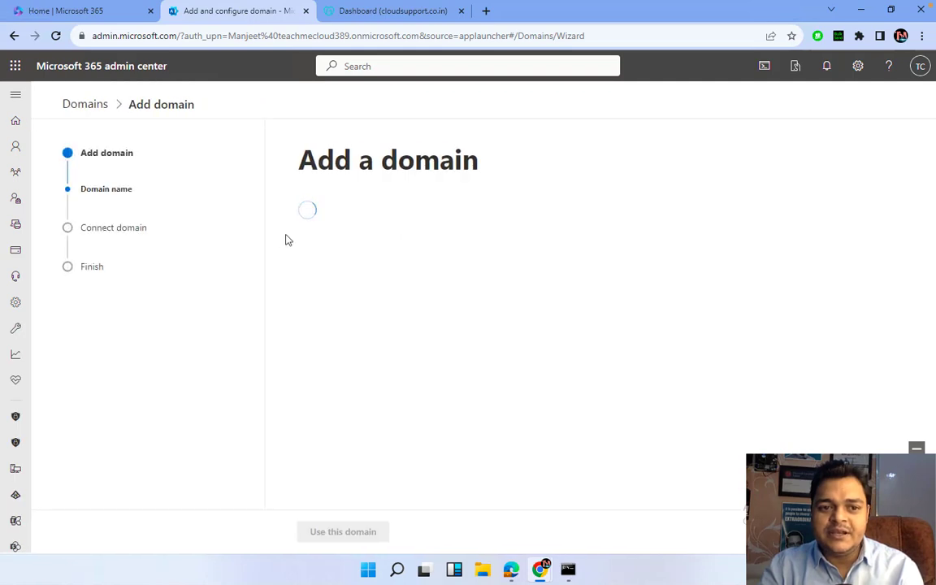
Add cloudsupport.co.in with TXT verification and copy its TXT value (name @, TTL 3600)
type("cloudsuppo")
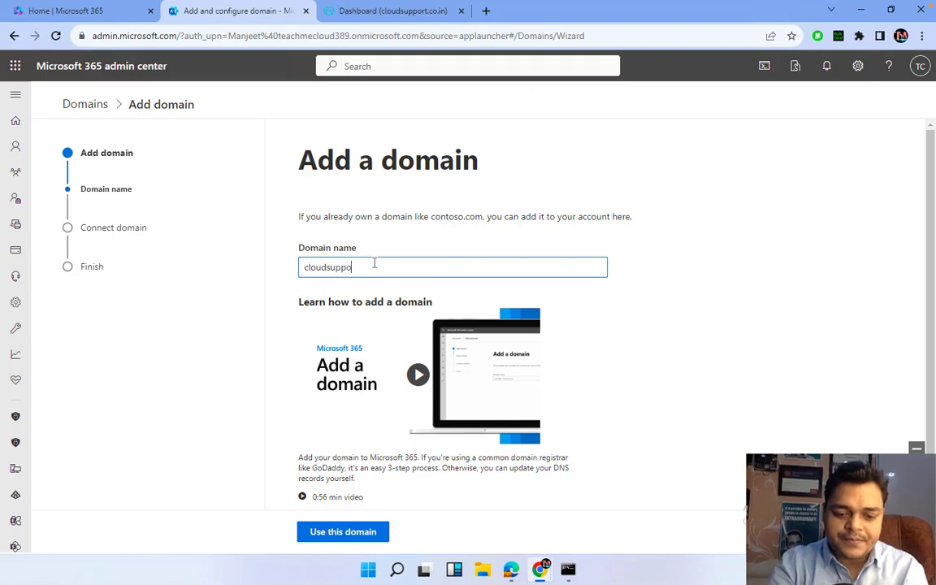
type("rt.co.i")
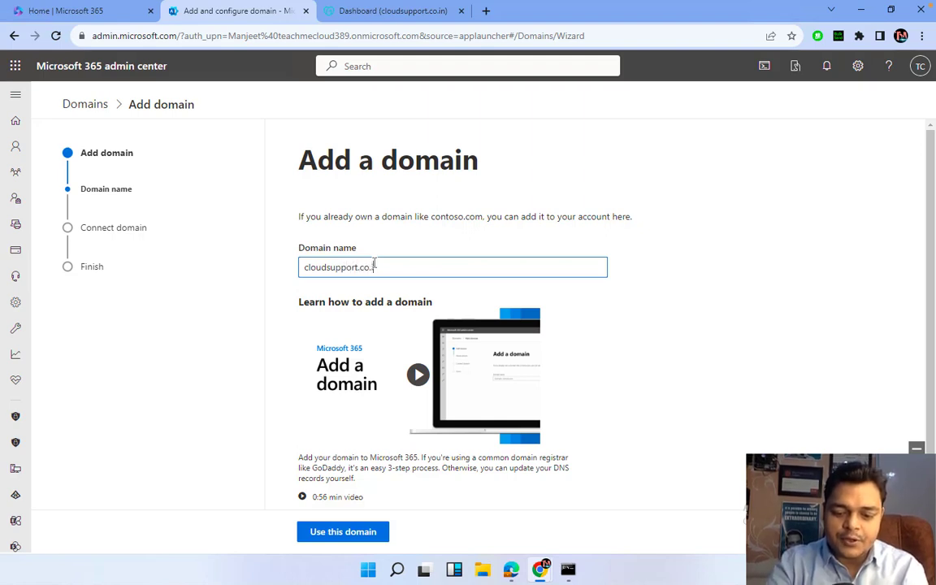
type("n")
scroll(383, 453, "down", 1)
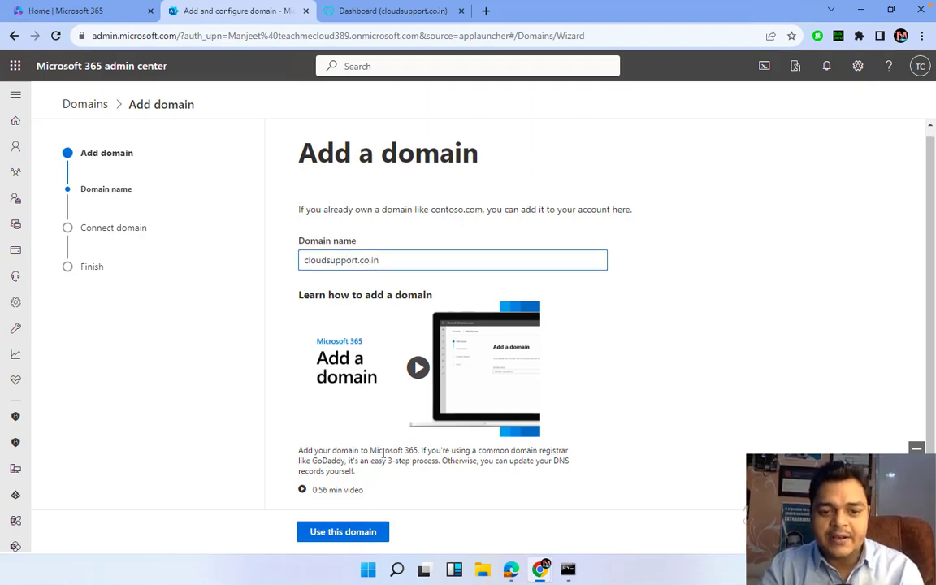
left_click(352, 538)
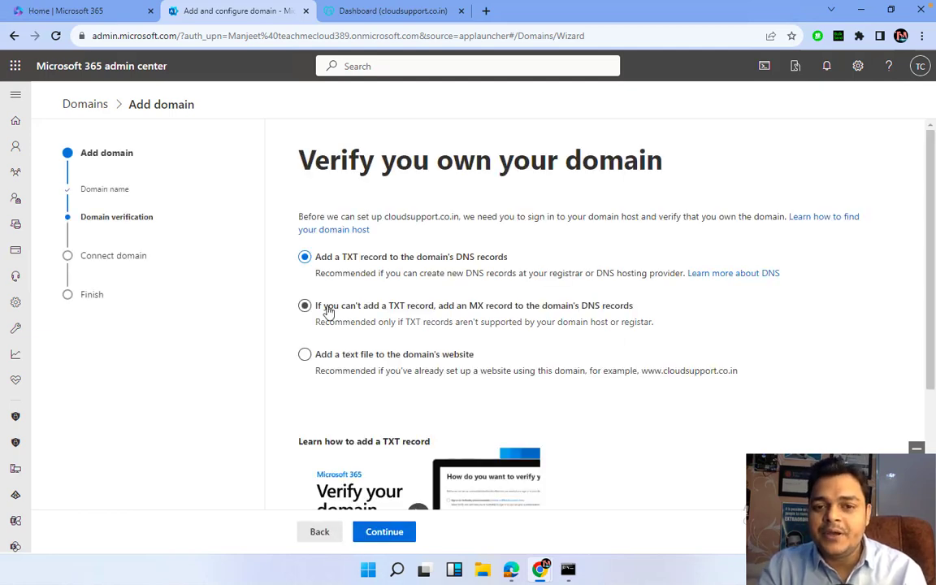
left_click(341, 355)
scroll(396, 359, "down", 2)
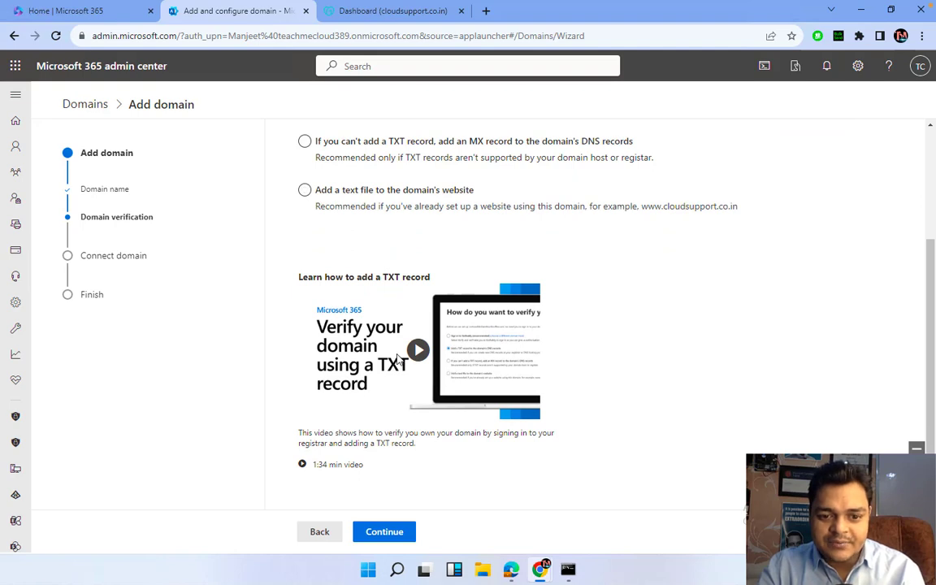
left_click(386, 532)
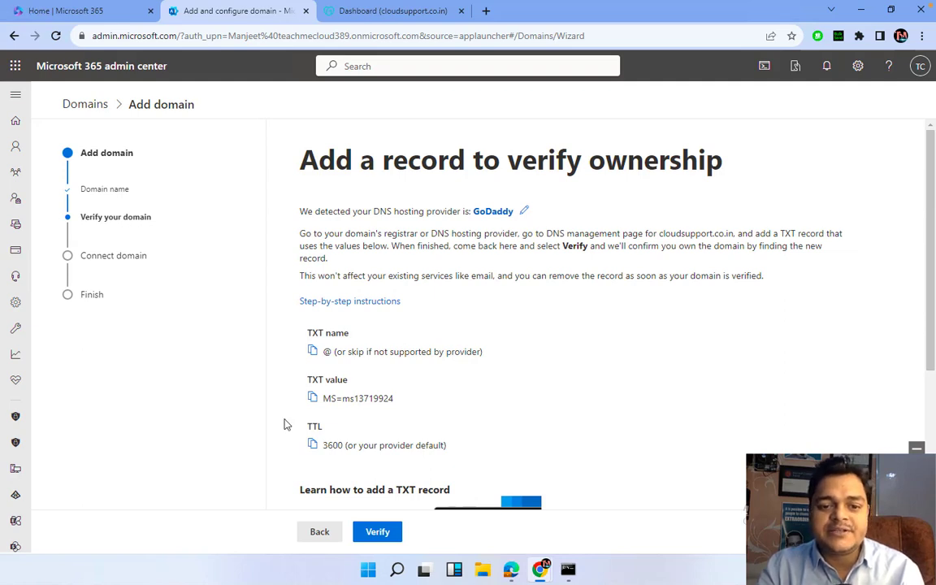
left_click(314, 399)
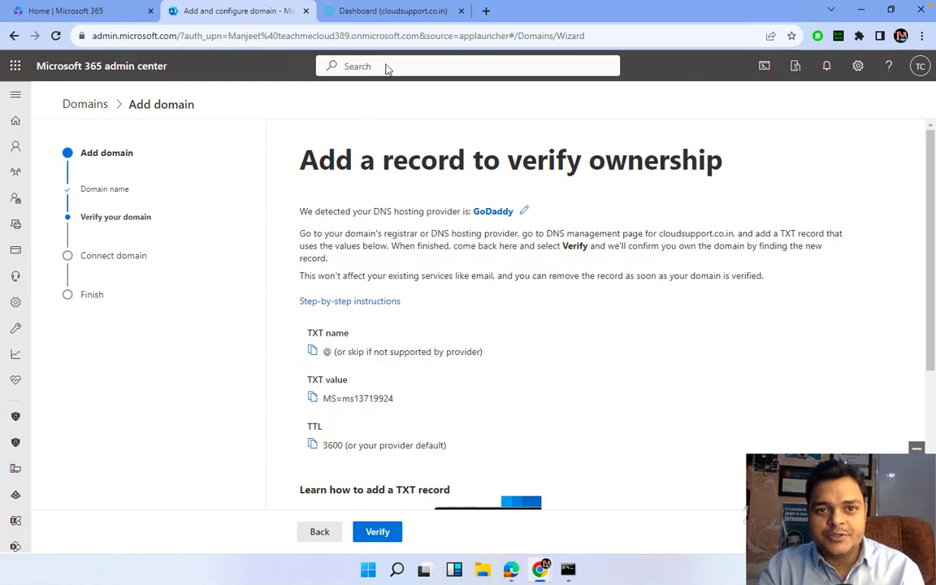
Switch to the cloudsupport.co.in GoDaddy dashboard and open its Domain page
left_click(396, 12)
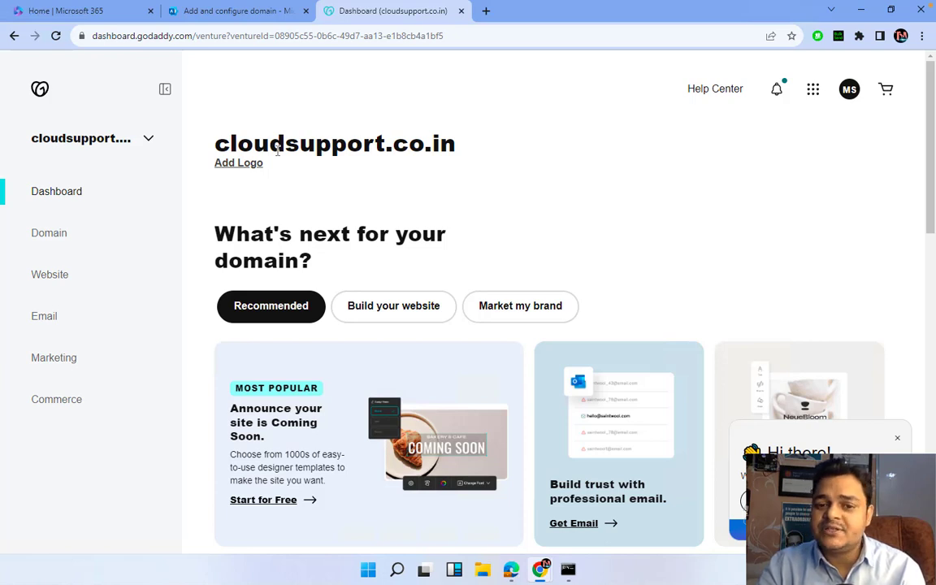
scroll(374, 251, "down", 1)
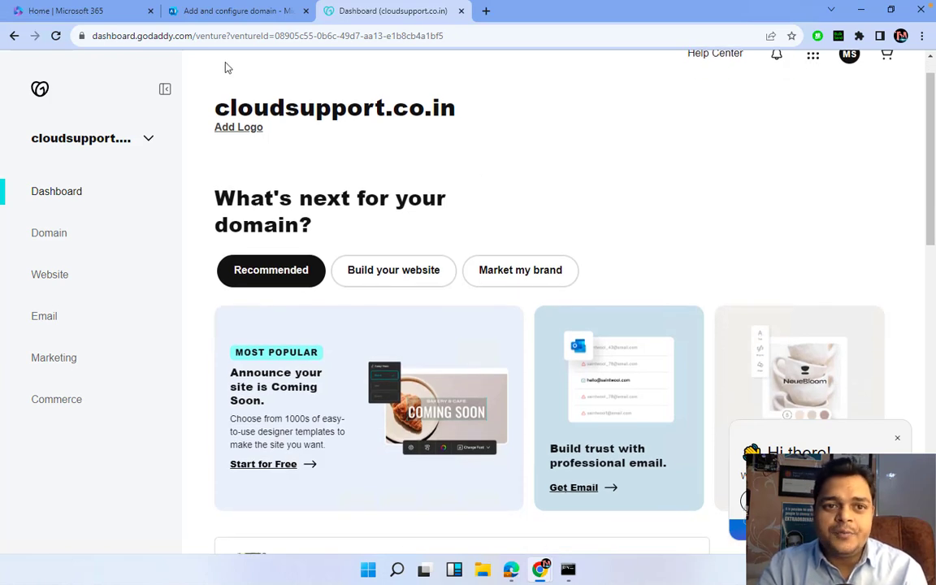
mouse_move(232, 53)
left_click(235, 11)
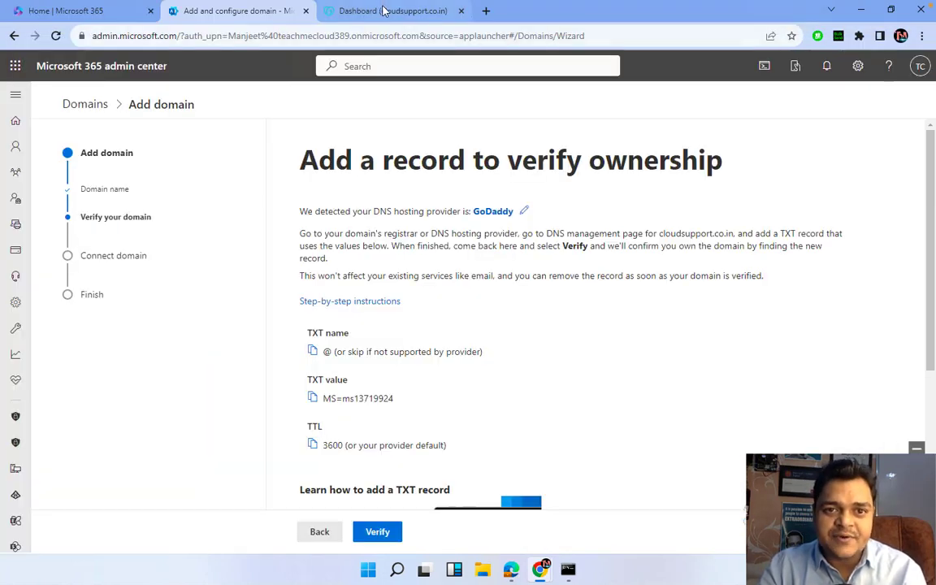
left_click(347, 11)
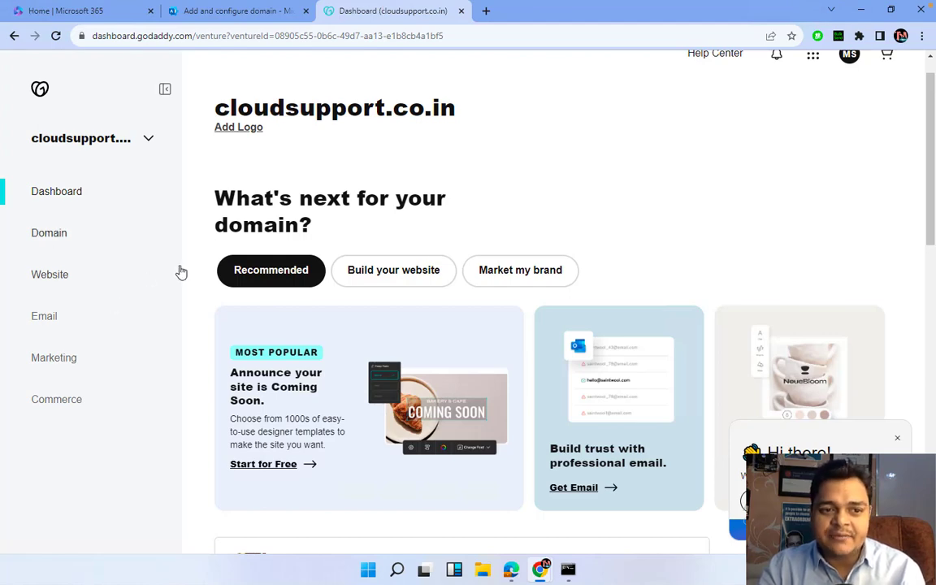
scroll(180, 272, "down", 2)
scroll(181, 272, "down", 6)
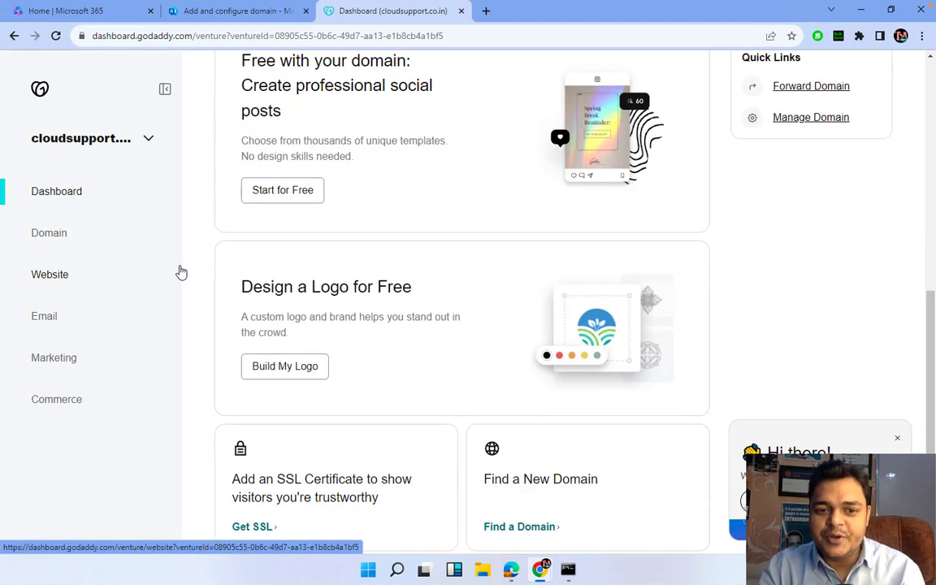
scroll(181, 273, "down", 1)
scroll(181, 272, "up", 15)
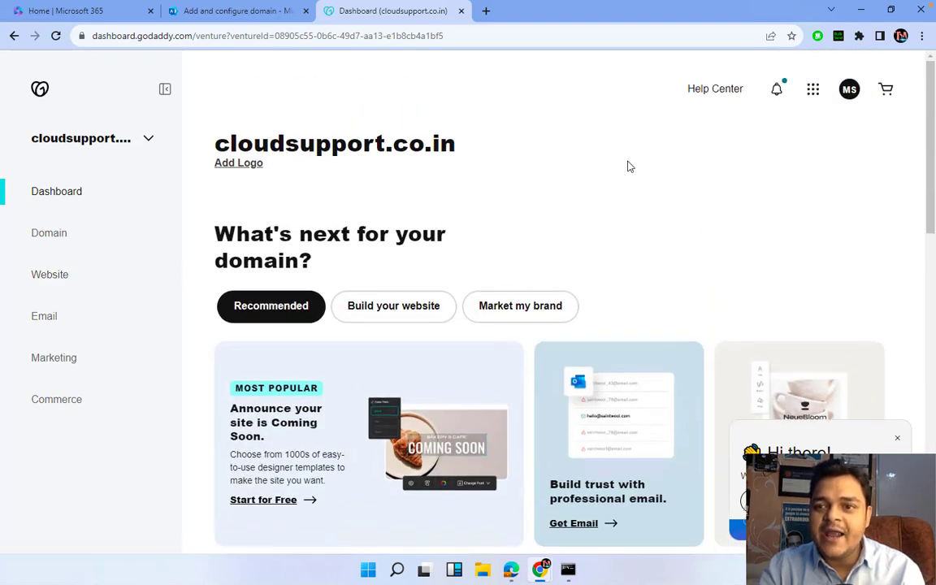
left_click(90, 146)
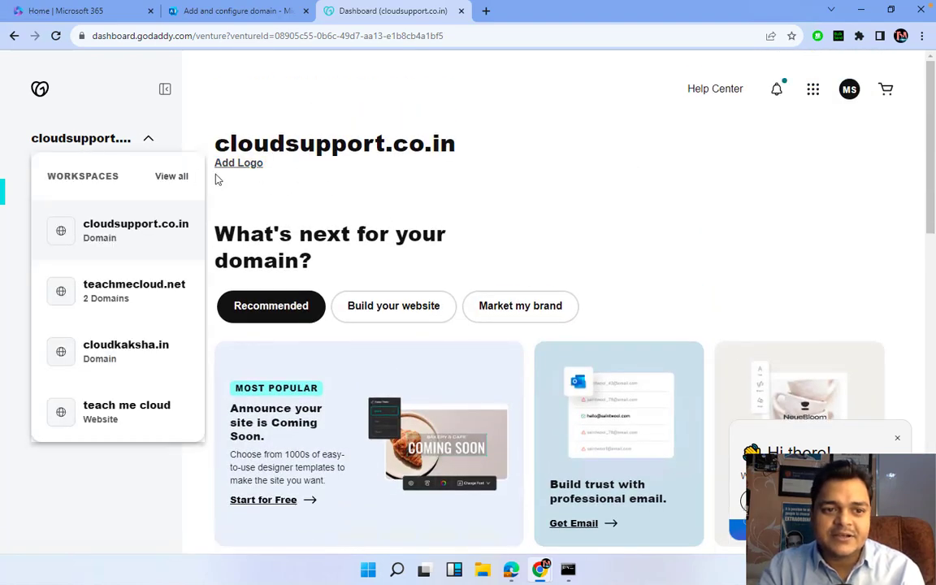
left_click(203, 122)
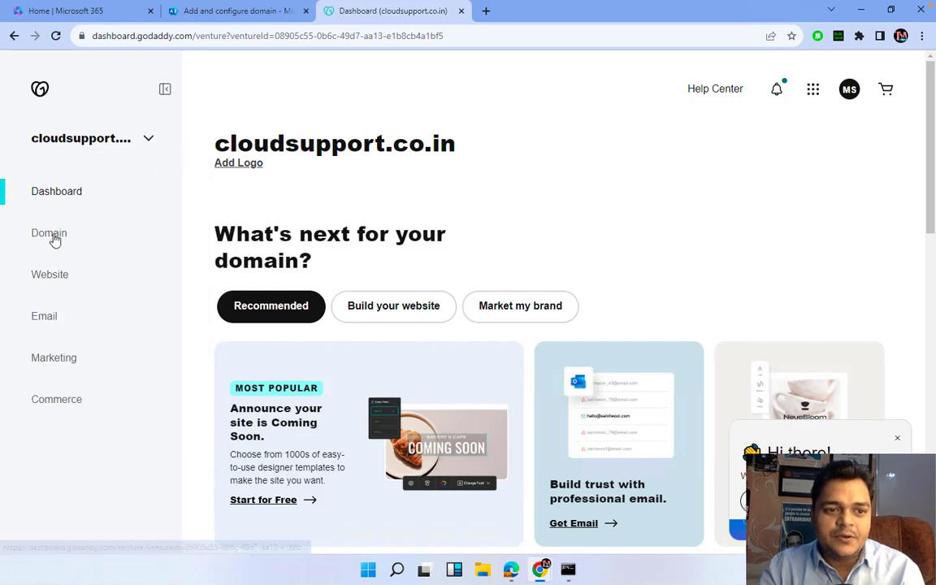
left_click(51, 235)
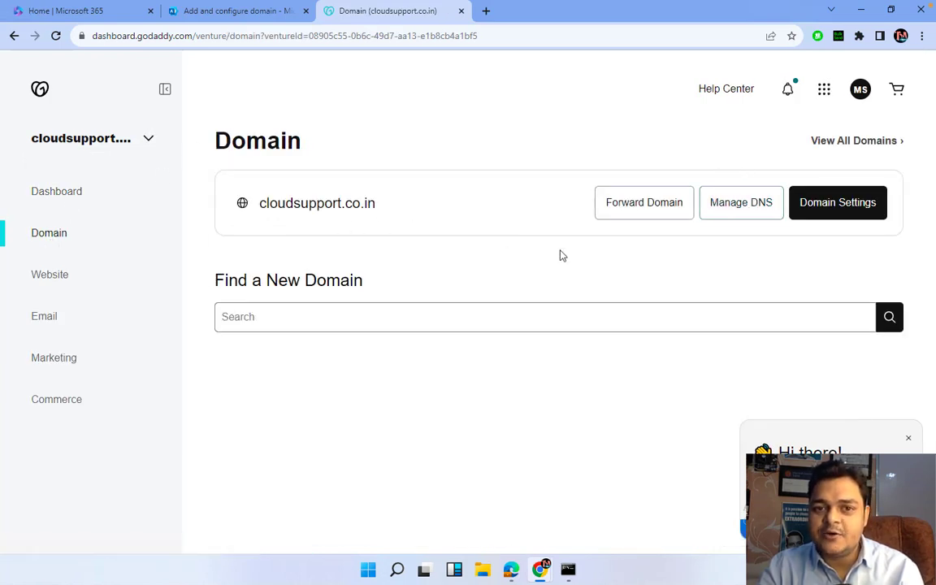
Delete the SPF TXT, MX, MS=ms14181572 TXT and autodiscover CNAME records from cloudsupport.co.in's DNS
left_click(726, 220)
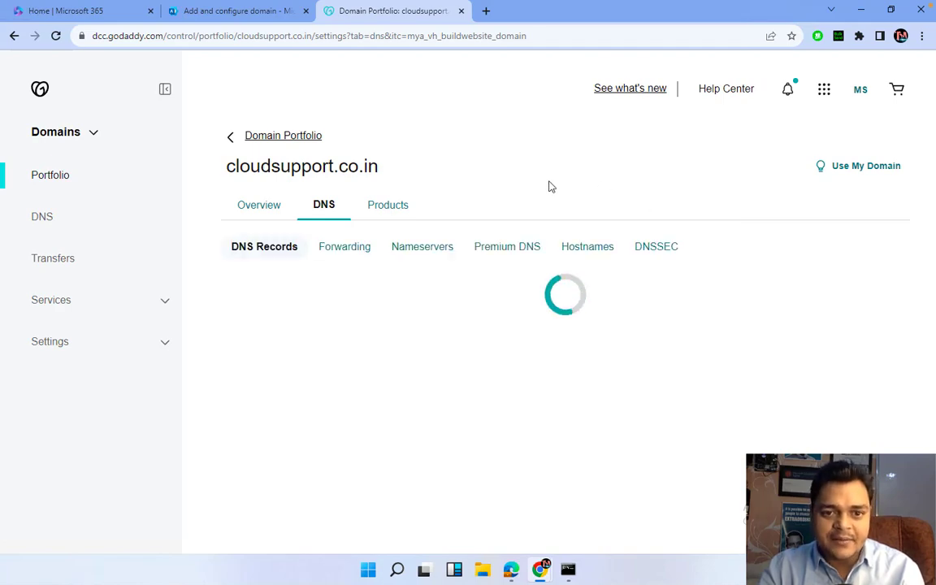
scroll(390, 352, "down", 3)
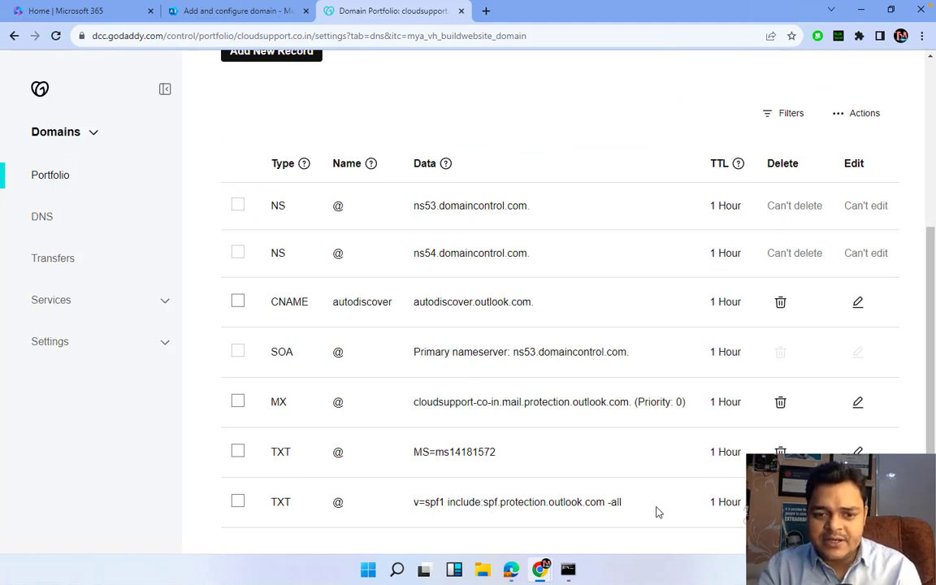
left_click(779, 452)
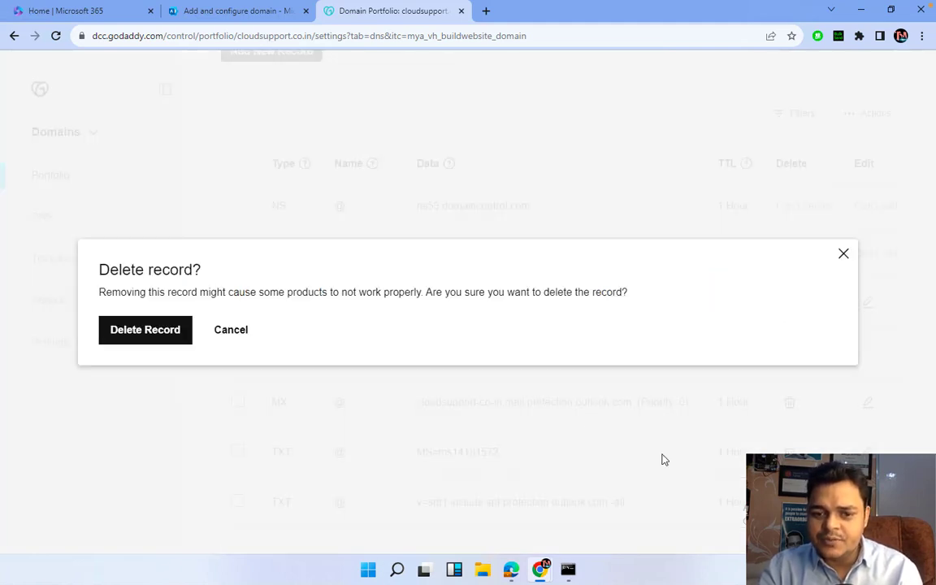
left_click(147, 330)
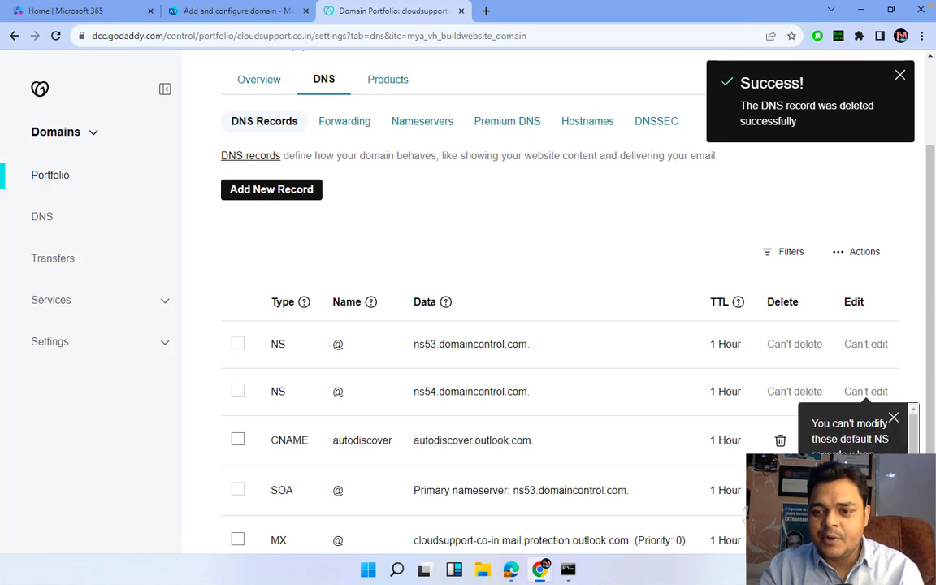
left_click(779, 540)
left_click(149, 331)
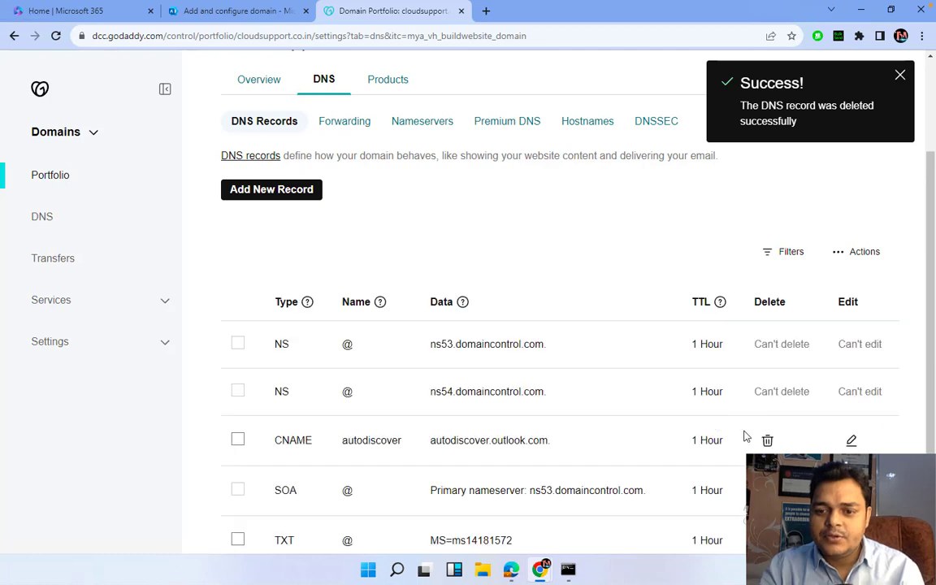
left_click(767, 440)
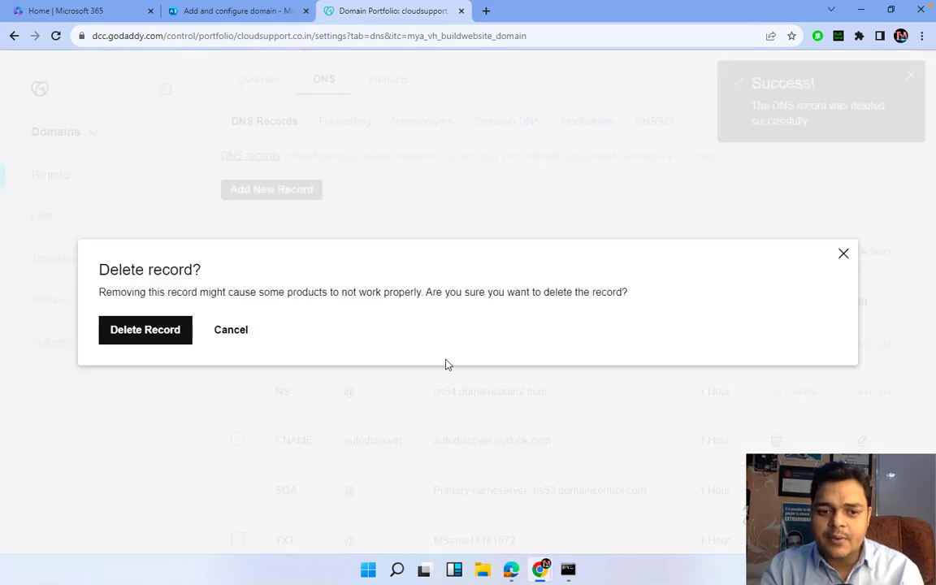
left_click(150, 332)
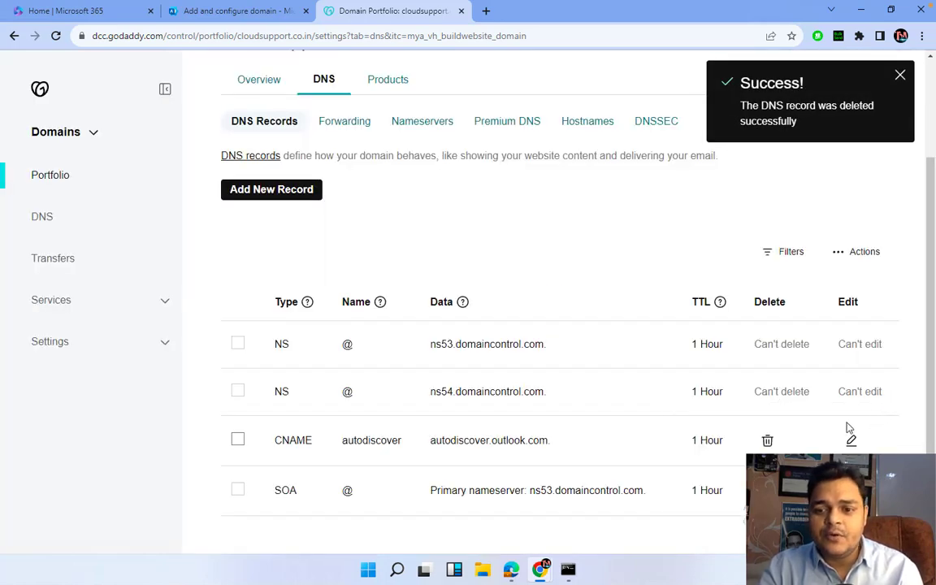
left_click(767, 439)
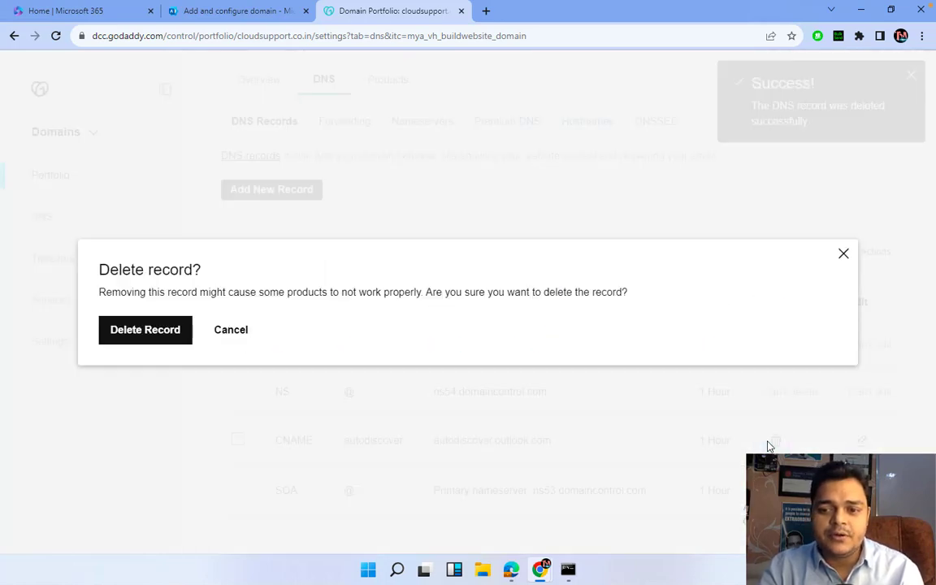
left_click(161, 330)
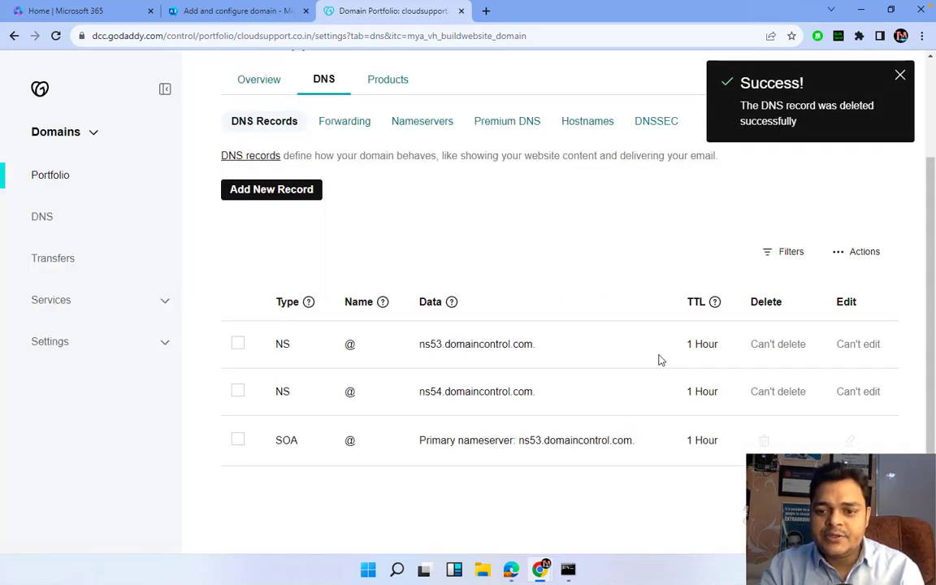
Create a new TXT record named @ with the pasted value MS=ms13719924
left_click(260, 188)
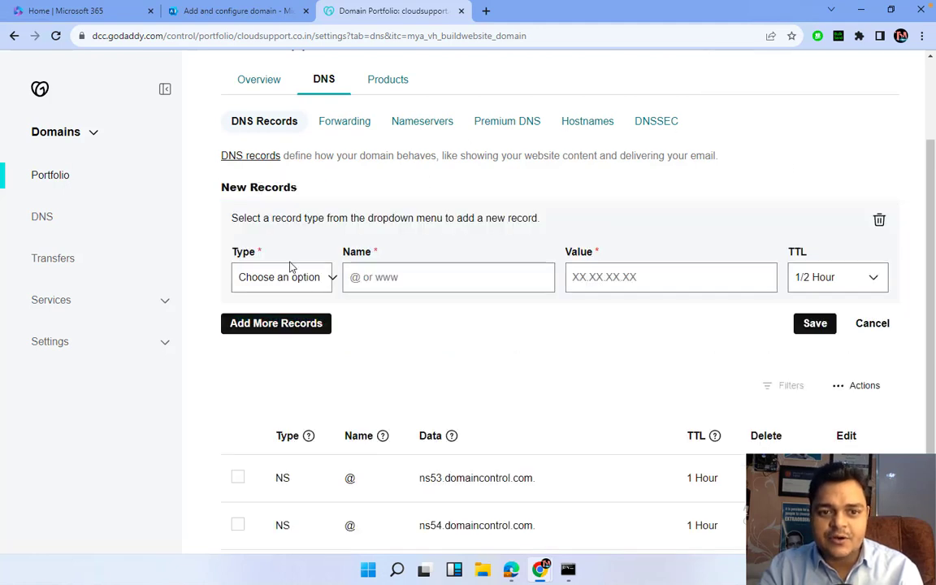
left_click(292, 277)
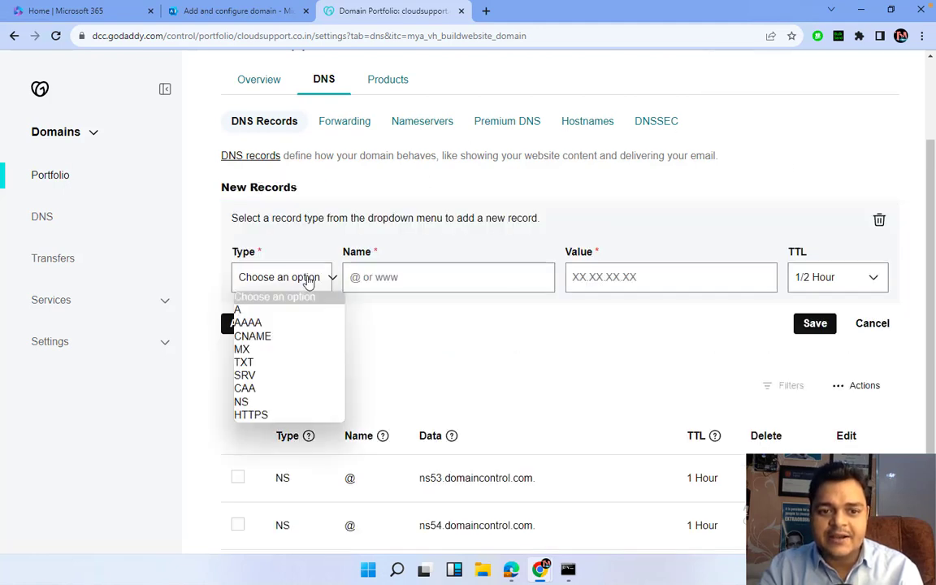
left_click(251, 363)
left_click(390, 277)
type("@")
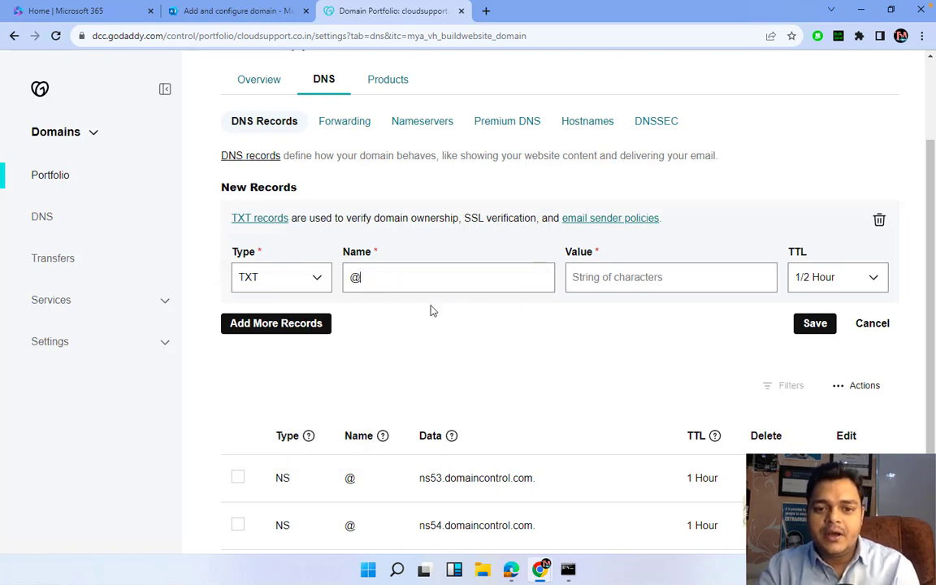
left_click(609, 278)
type("MS=ms13719924")
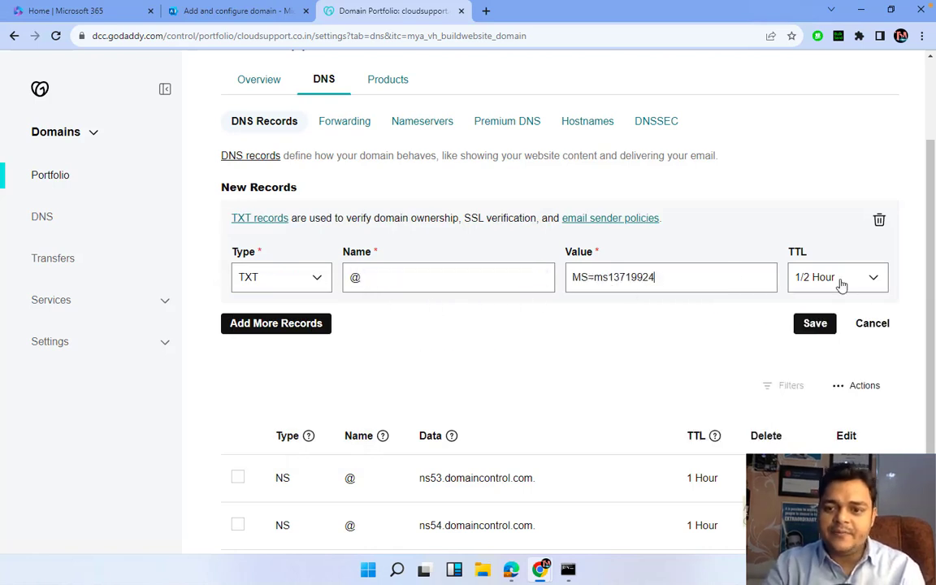
Give the TXT record a custom 3600-second TTL and save it
left_click(853, 278)
left_click(819, 362)
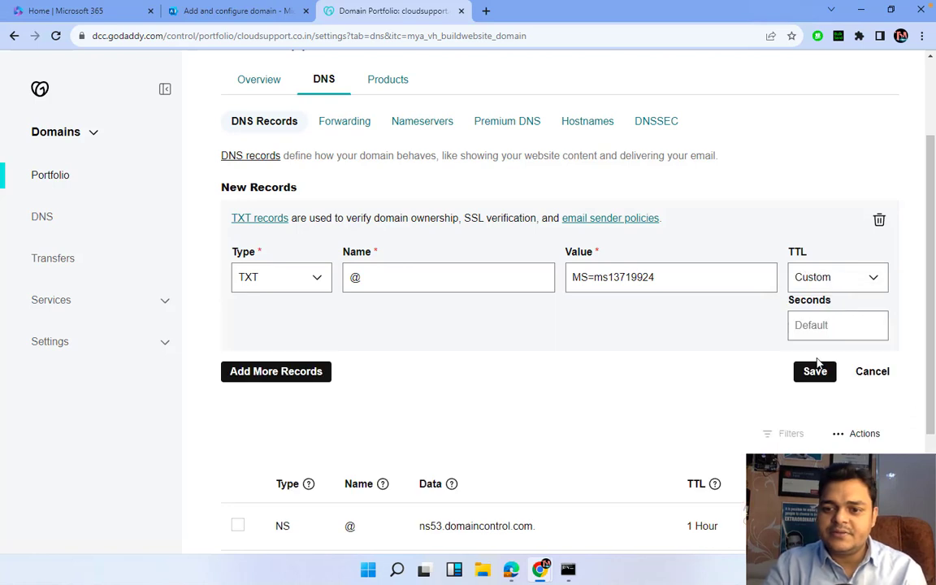
type("36")
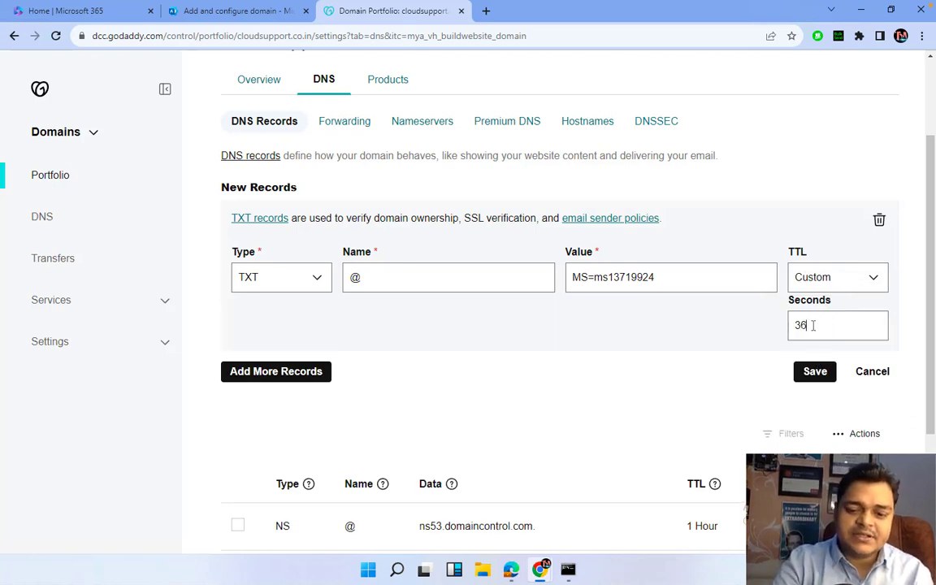
type("00")
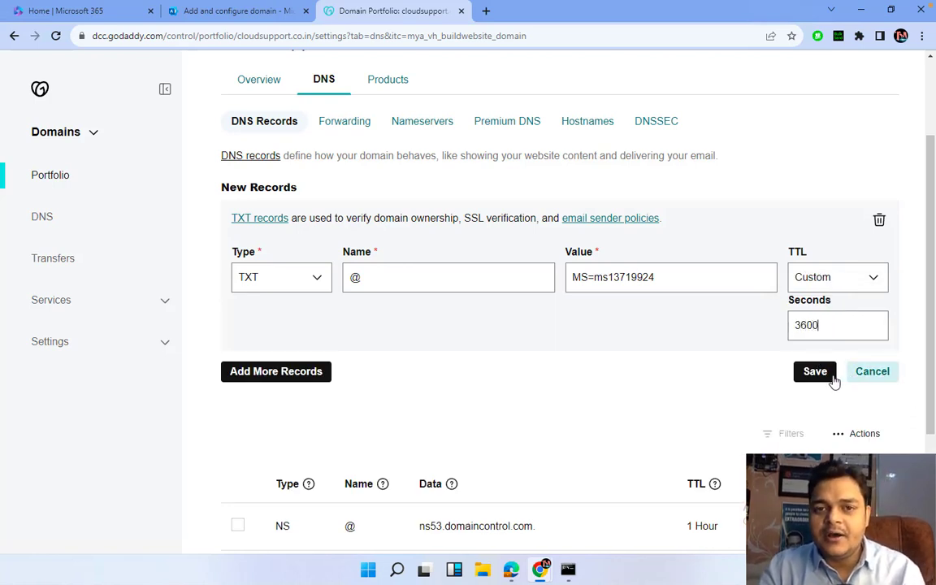
left_click(822, 376)
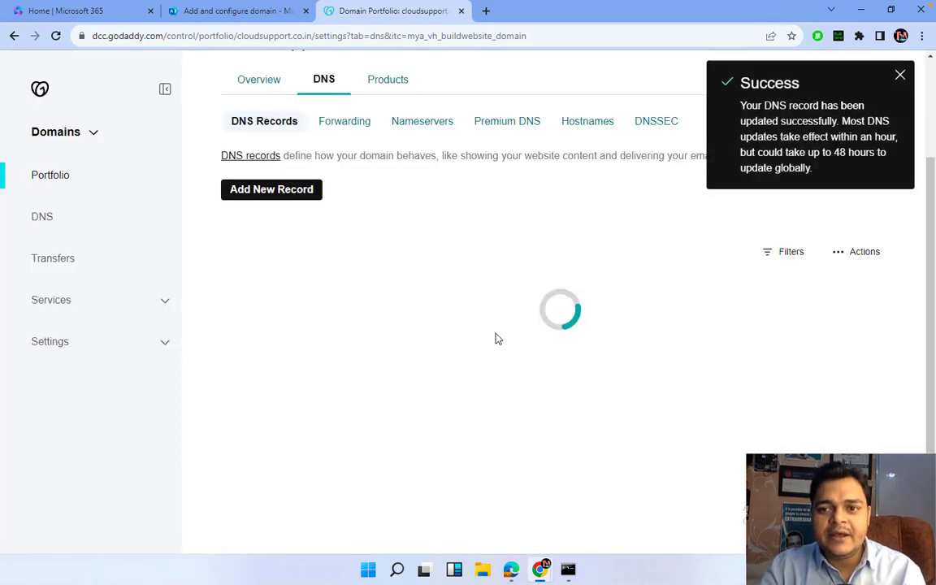
key("ctrl+Left")
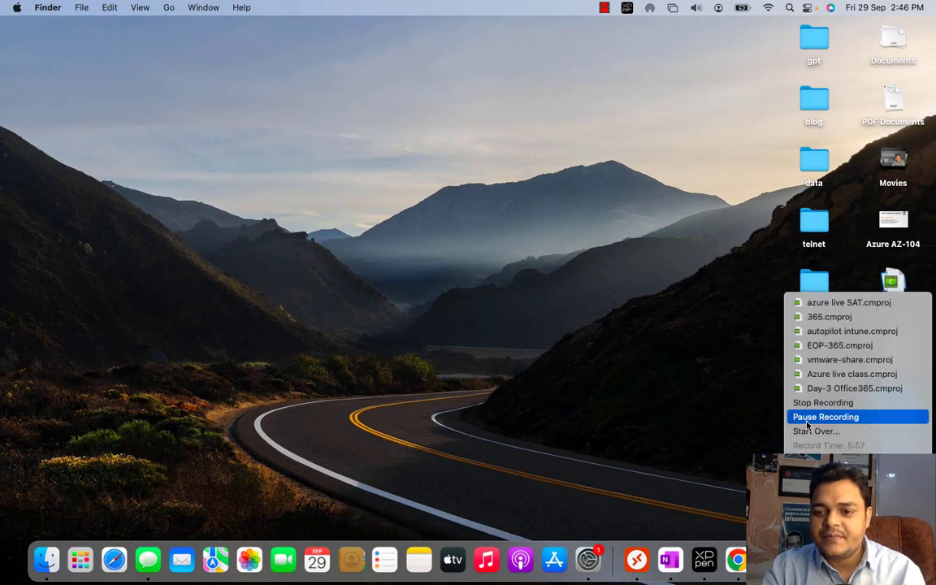
left_click(825, 416)
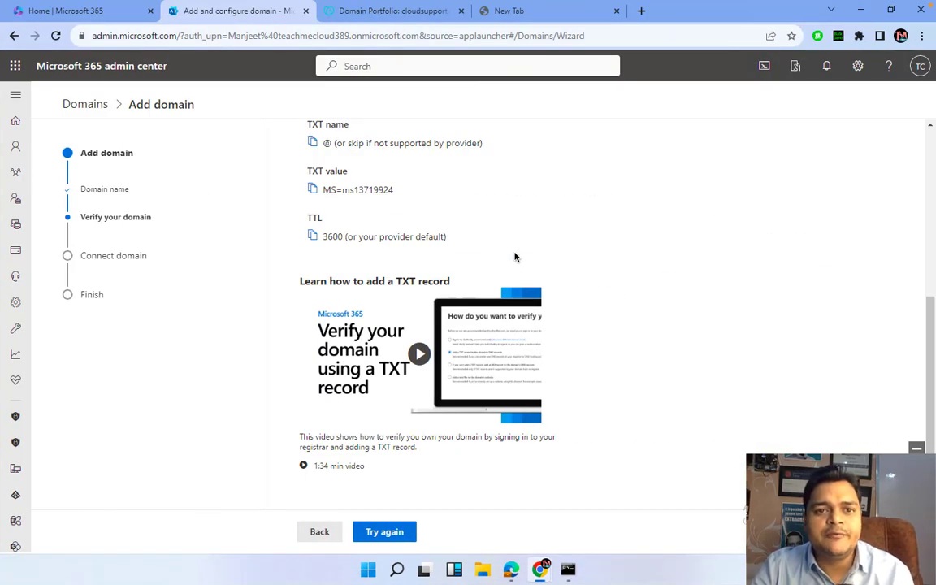
Retry verifying cloudsupport.co.in in Microsoft 365 and continue past the connection options
left_click(396, 12)
left_click(236, 13)
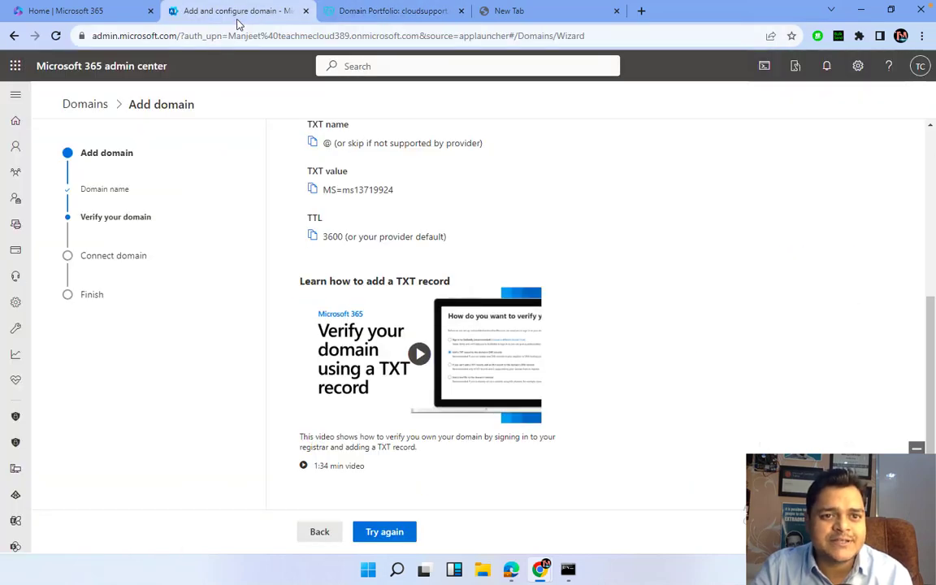
left_click(395, 532)
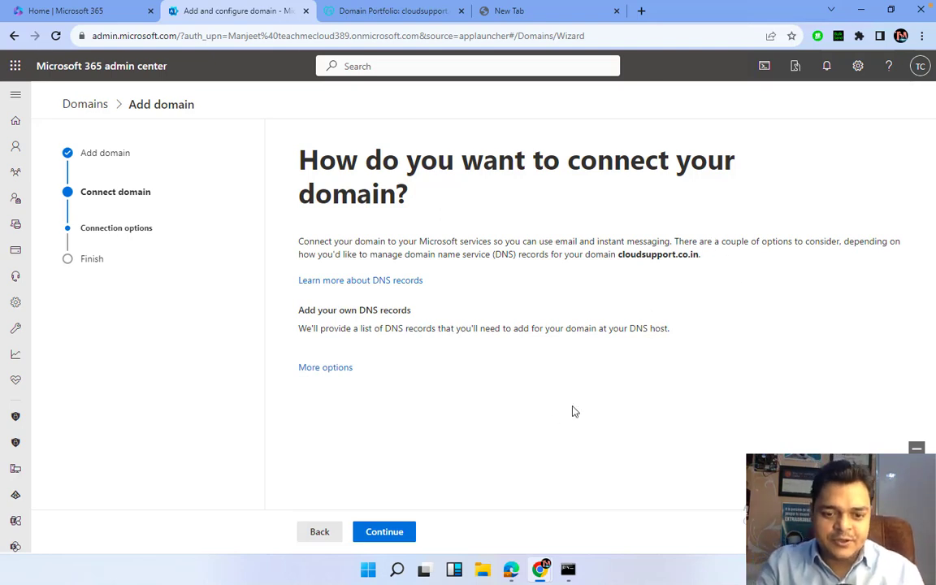
left_click(391, 536)
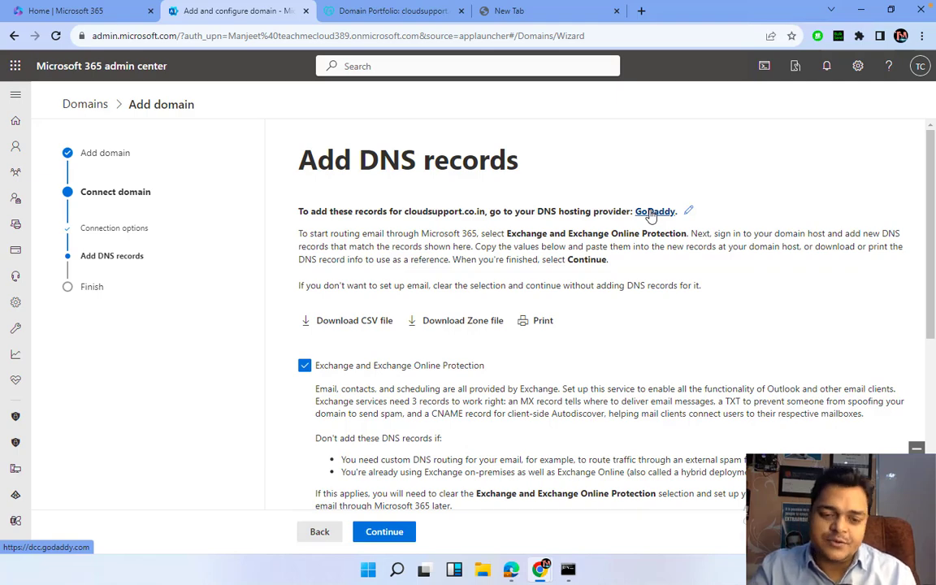
Close the blank browser tab and go back to the Microsoft 365 domain setup wizard
scroll(493, 309, "down", 1)
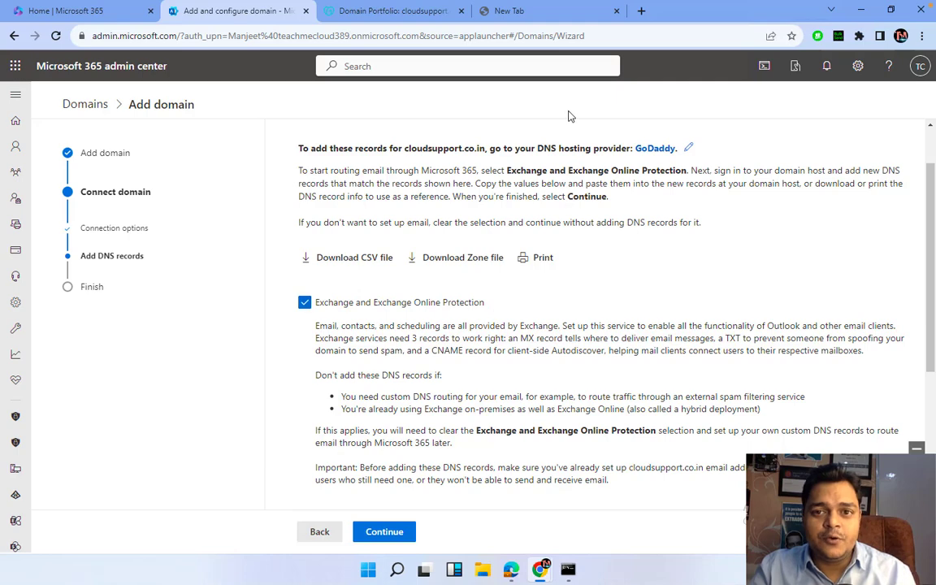
left_click(549, 12)
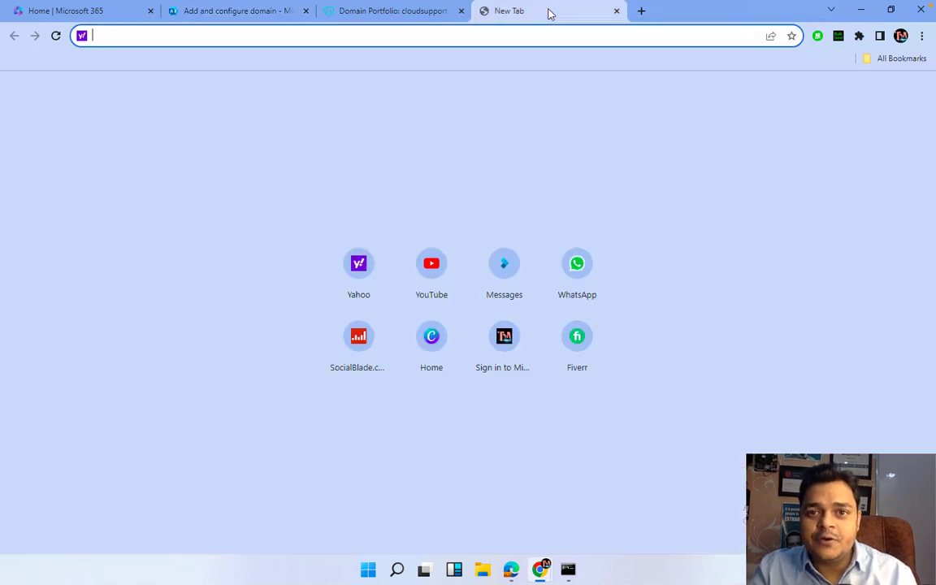
left_click(616, 11)
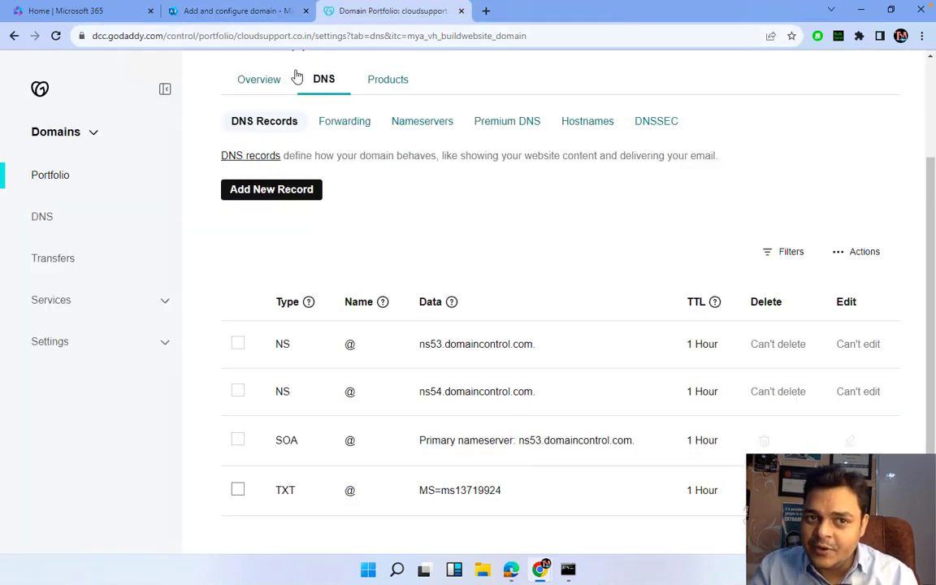
left_click(254, 15)
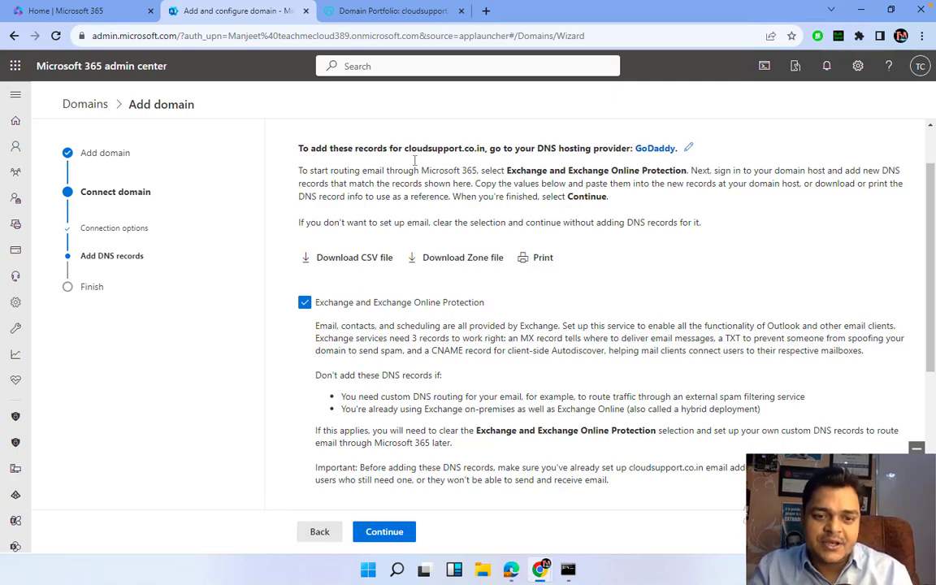
Recheck DNS and review the missing MX, autodiscover CNAME and SPF TXT records
left_click(388, 532)
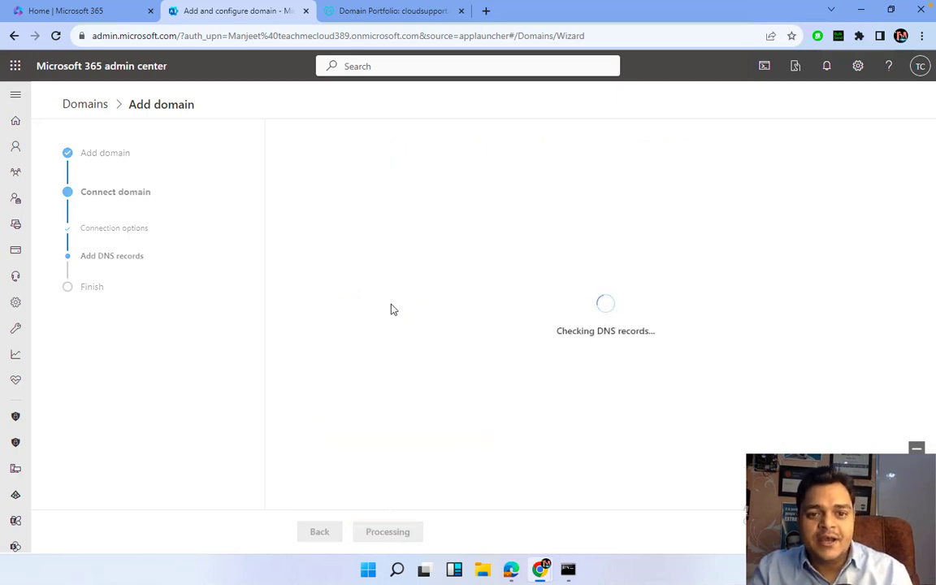
scroll(391, 308, "down", 1)
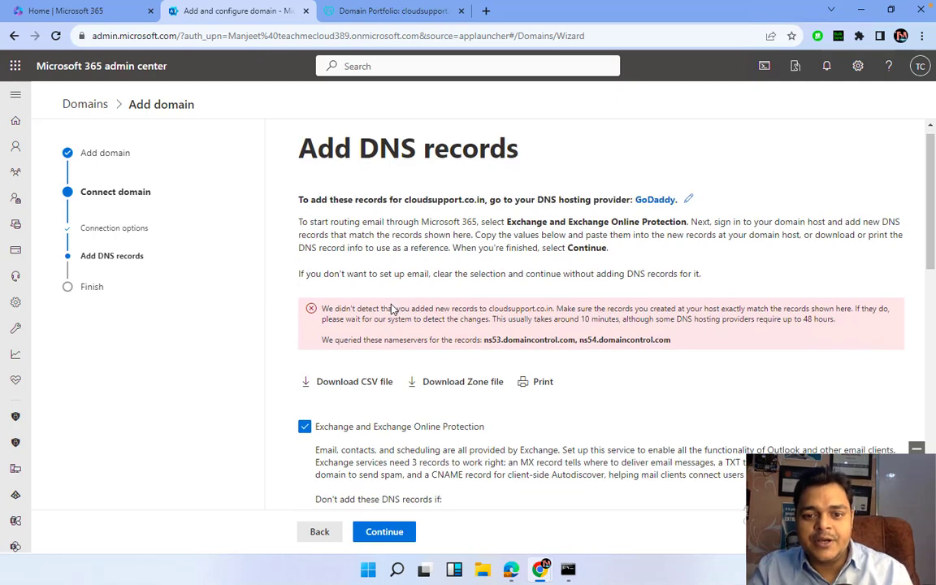
scroll(395, 466, "down", 1)
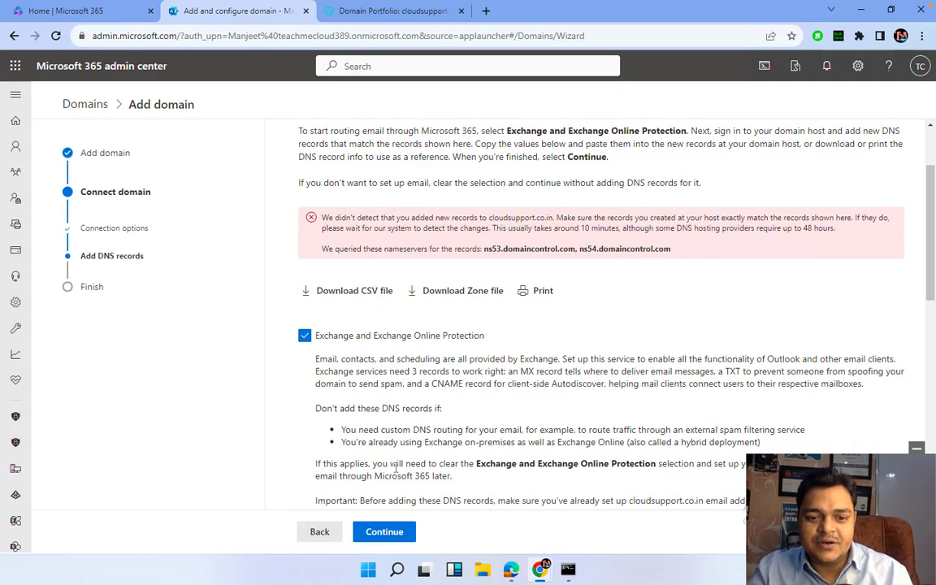
left_click(384, 531)
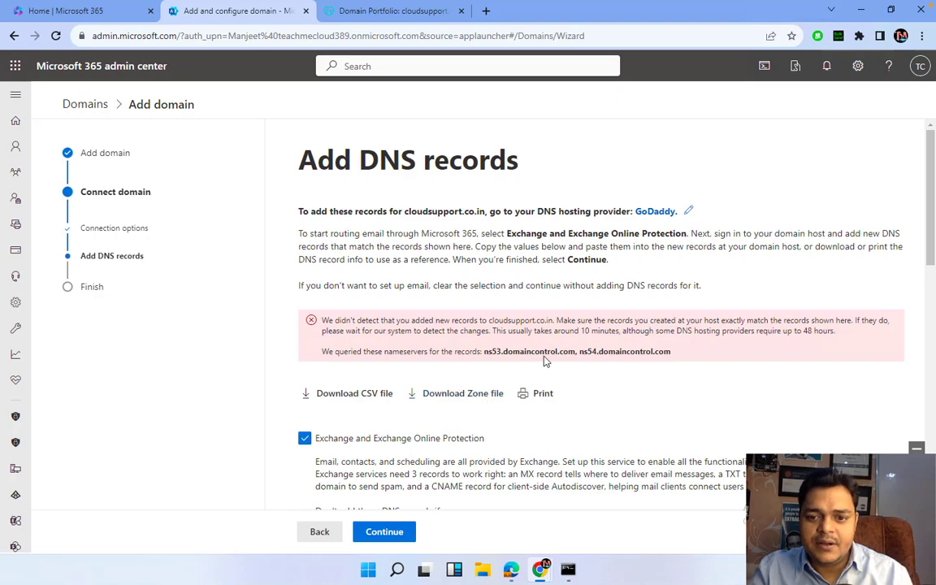
scroll(517, 301, "down", 1)
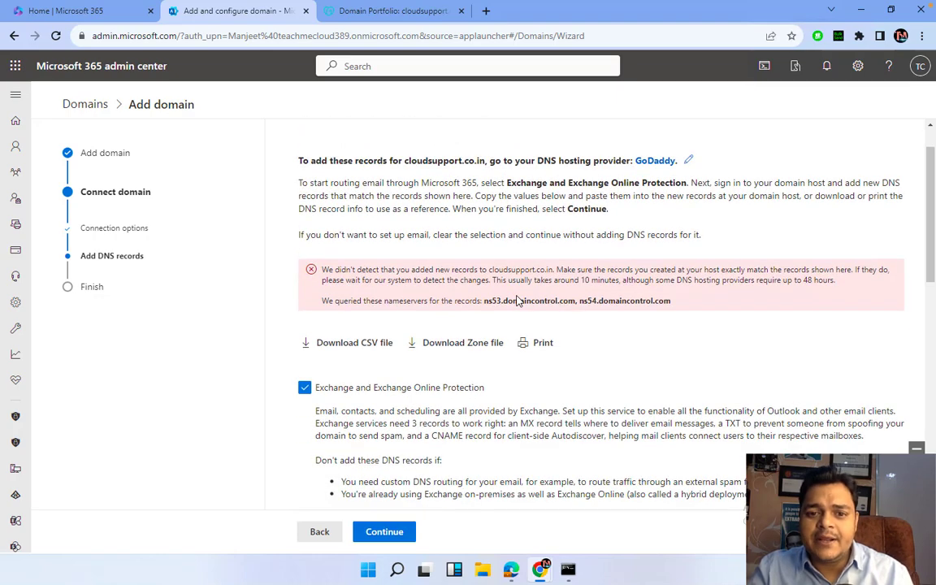
scroll(518, 297, "down", 8)
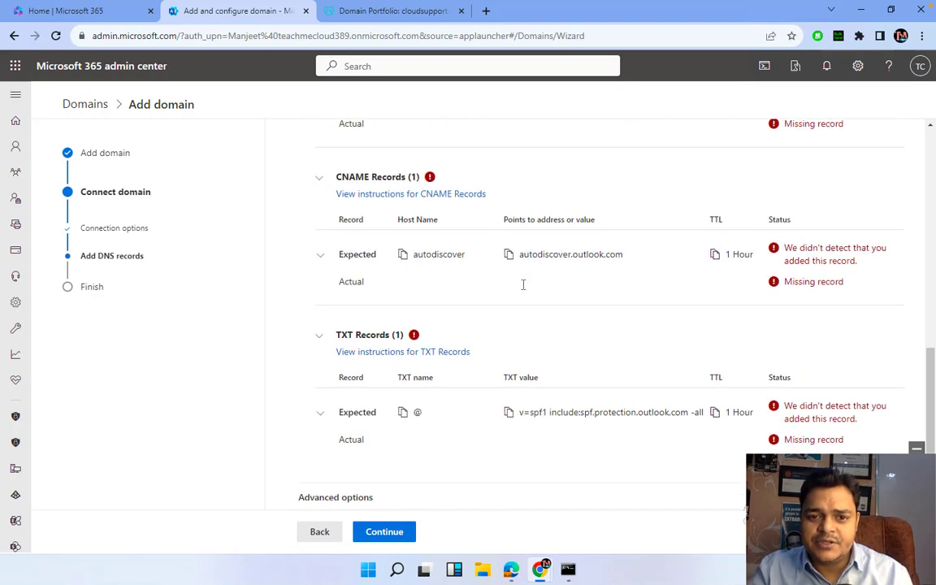
scroll(524, 290, "down", 1)
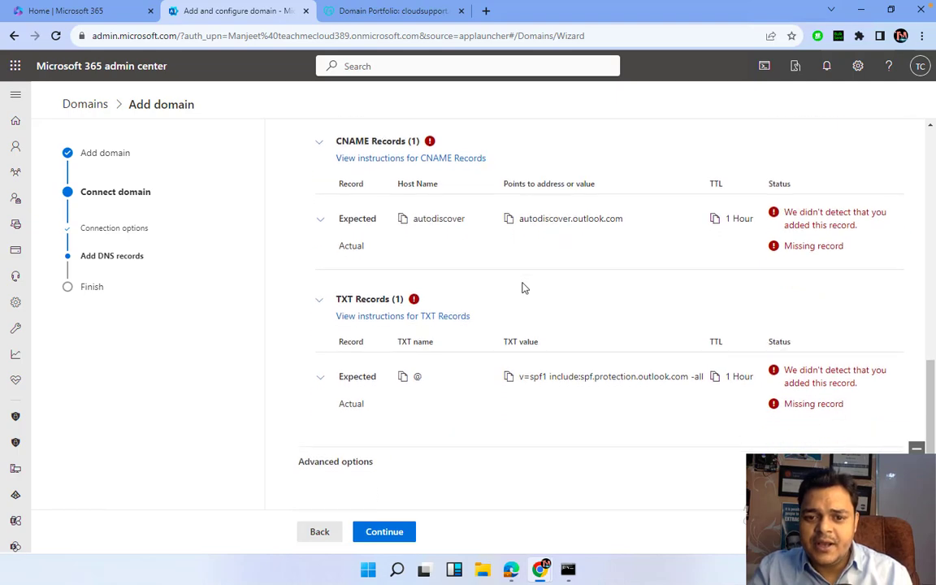
scroll(524, 288, "up", 1)
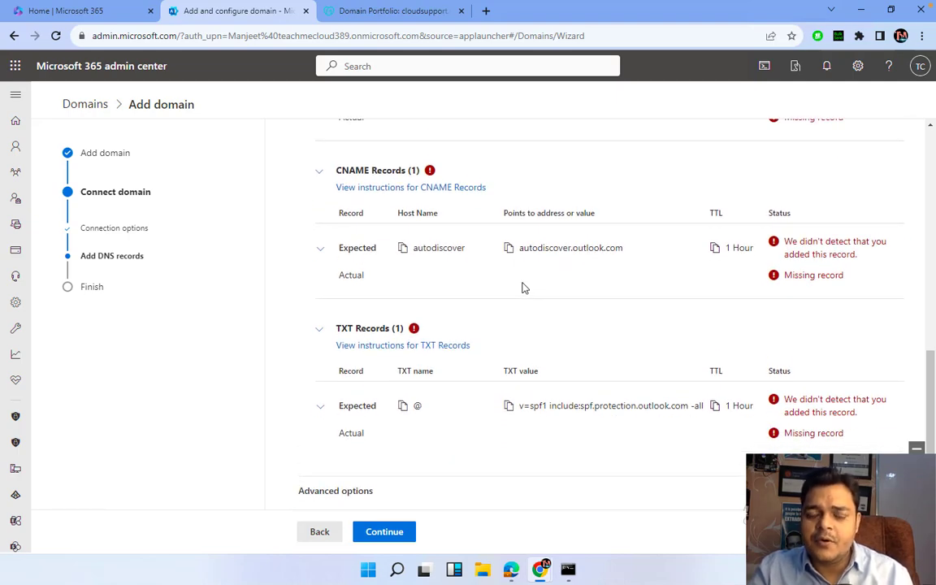
Bring GoDaddy's DNS records for cloudsupport.co.in back into view
key("ctrl+Left")
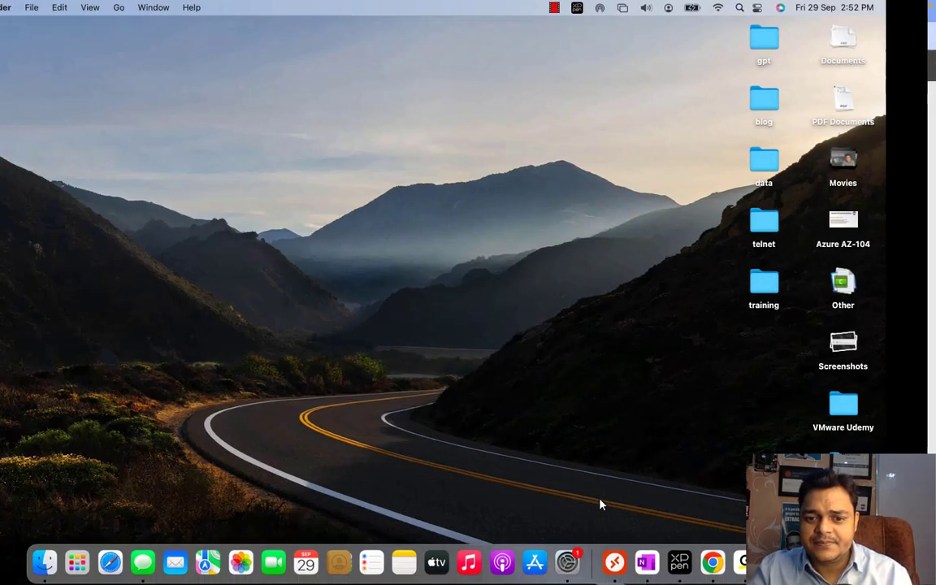
right_click(834, 561)
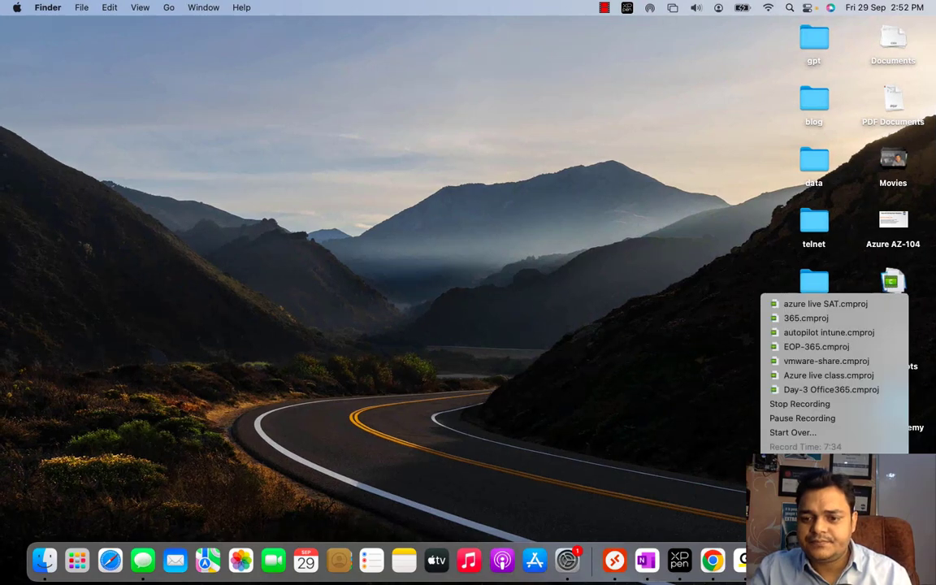
left_click(807, 420)
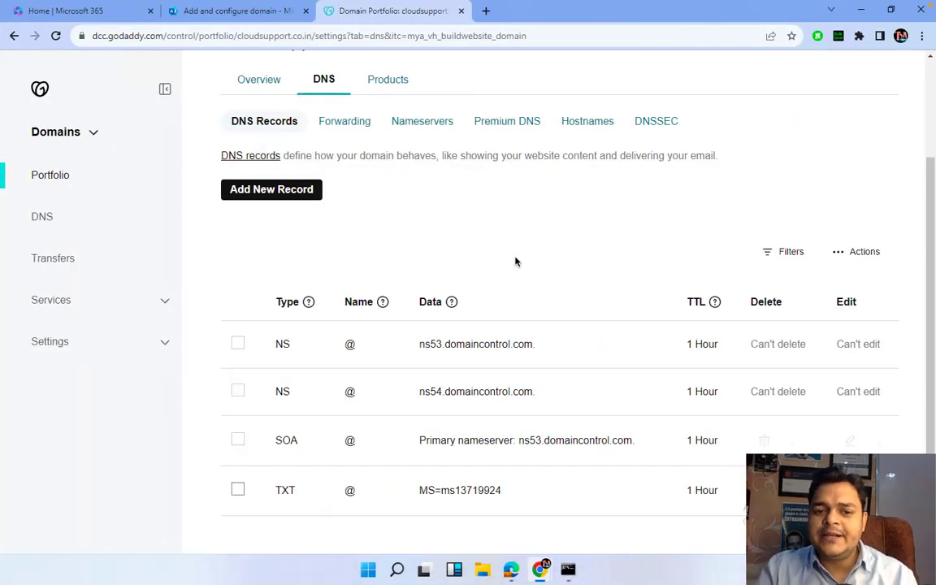
Copy the MX target cloudsupport-co-in.mail.protection.outlook.com and start a new GoDaddy DNS record
left_click(265, 18)
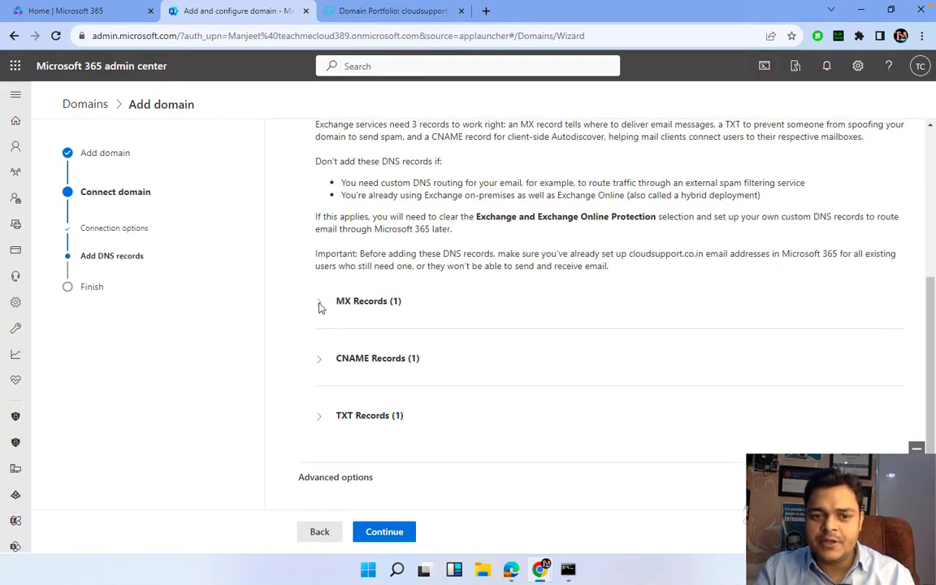
left_click(318, 305)
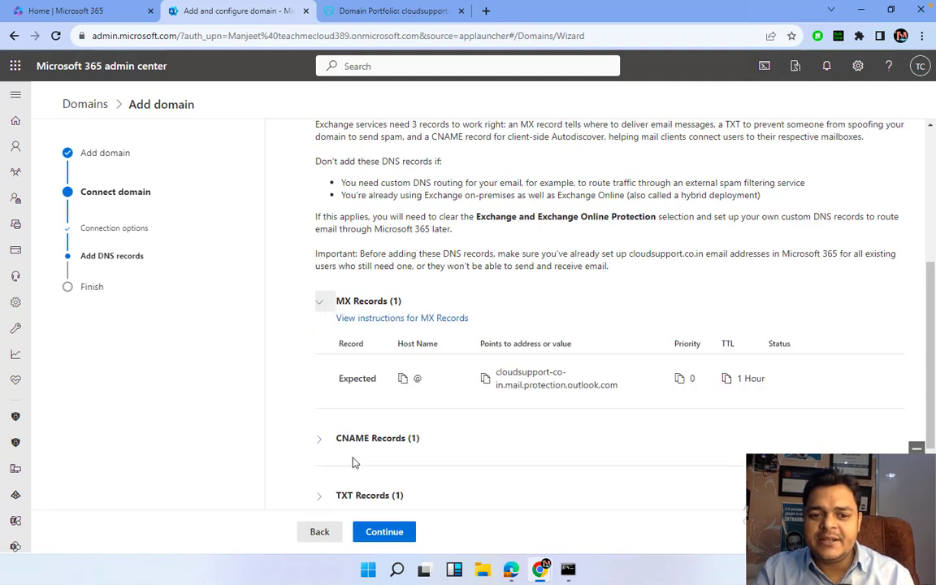
scroll(369, 443, "down", 1)
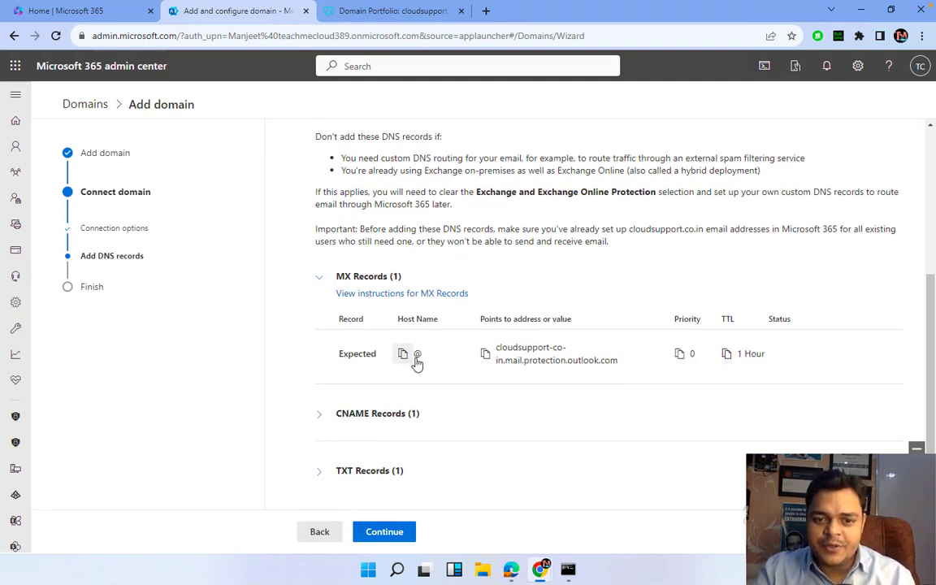
left_click(485, 354)
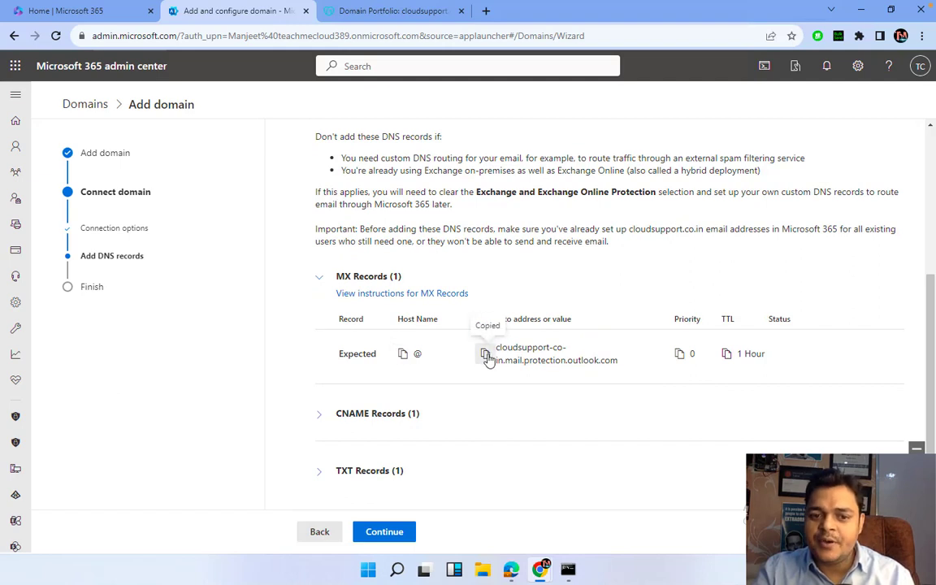
left_click(390, 11)
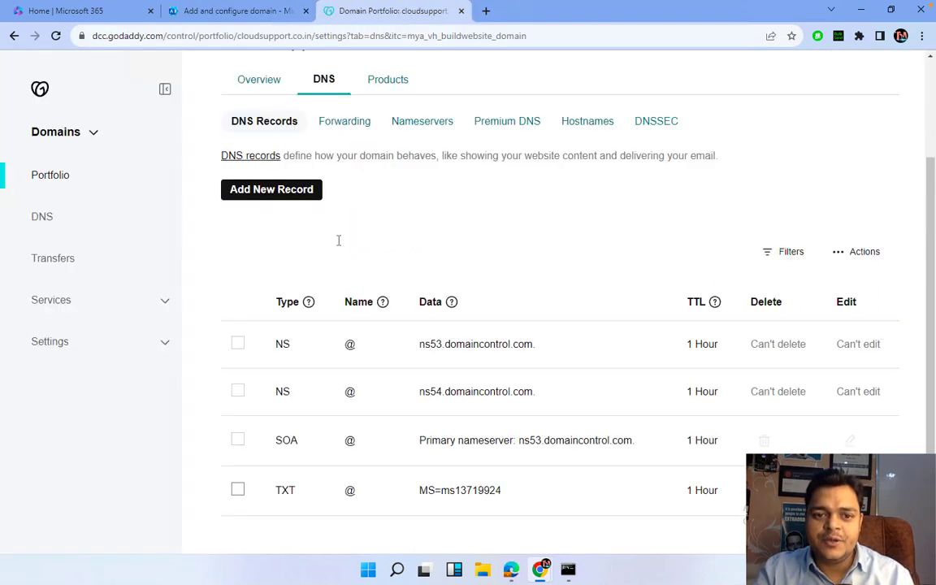
left_click(289, 192)
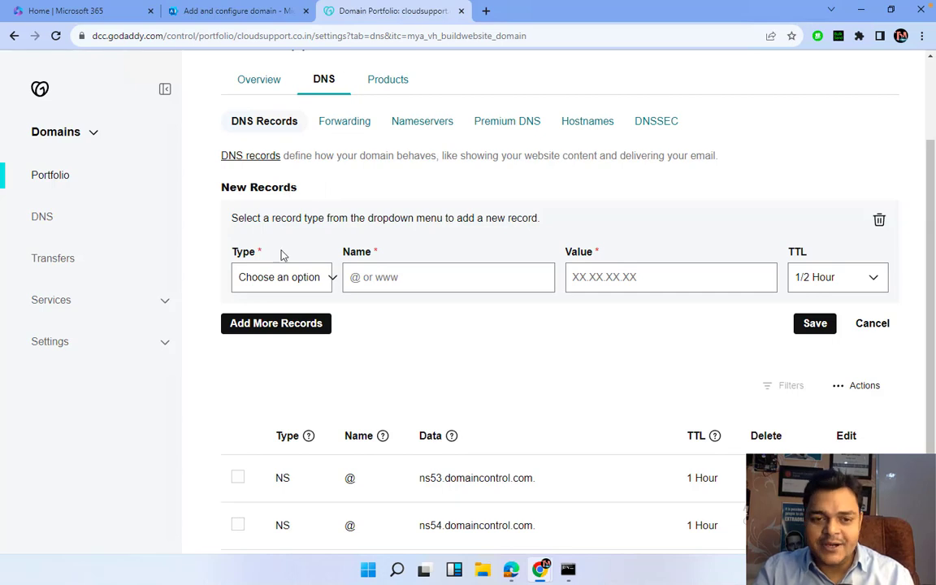
Add an MX record for @ with priority 0, the pasted Outlook mail-protection target and 1 Hour TTL
left_click(280, 275)
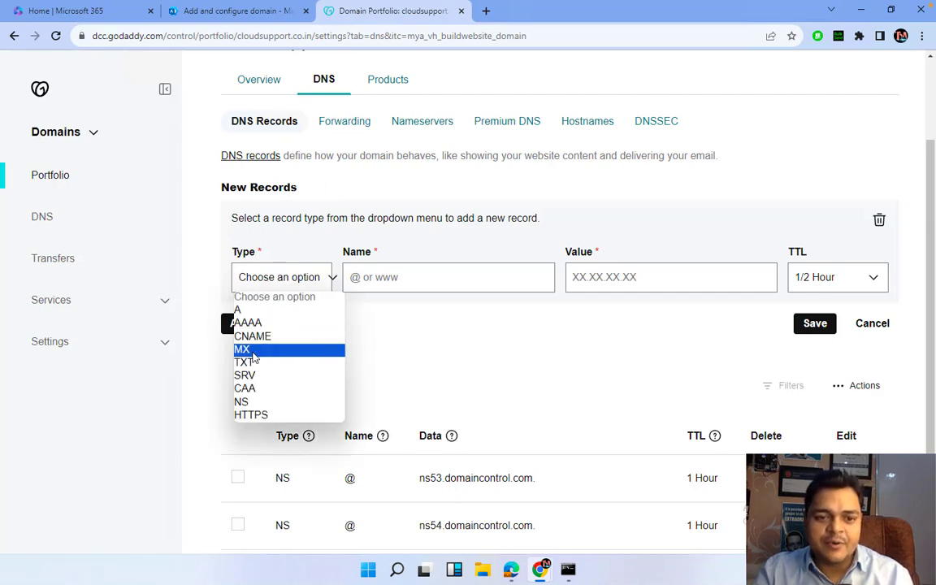
left_click(253, 350)
left_click(353, 290)
type("@")
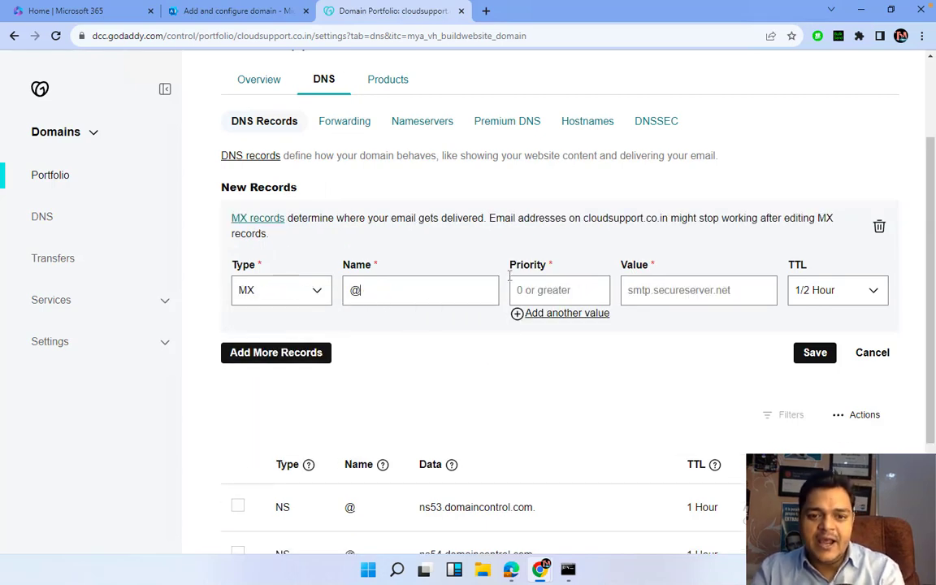
left_click(557, 290)
type("0")
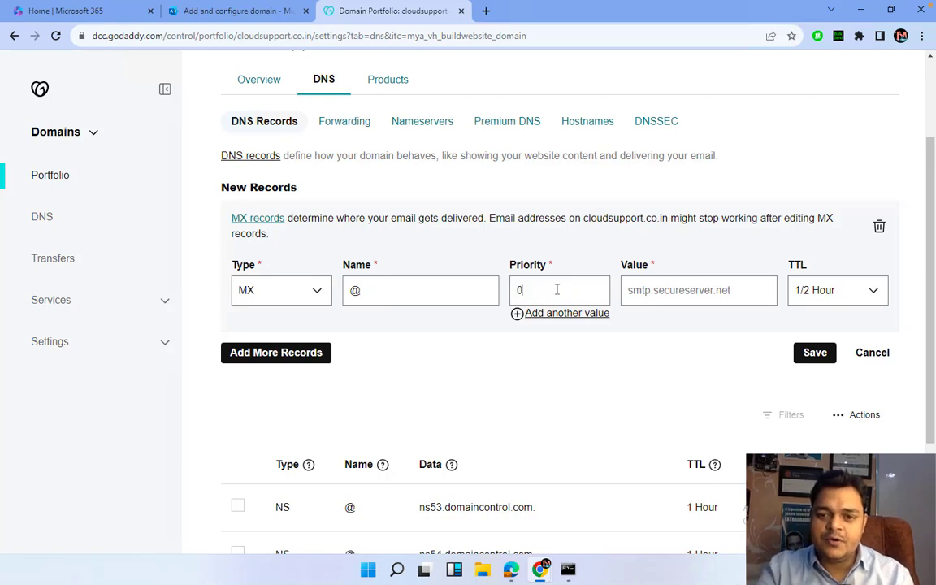
left_click(687, 290)
key("ctrl+v")
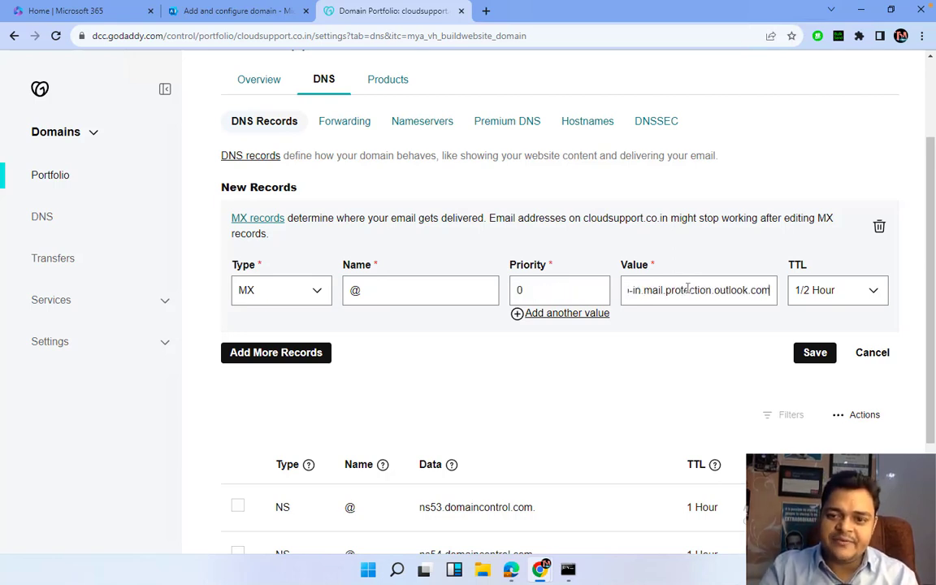
left_click(848, 301)
left_click(808, 322)
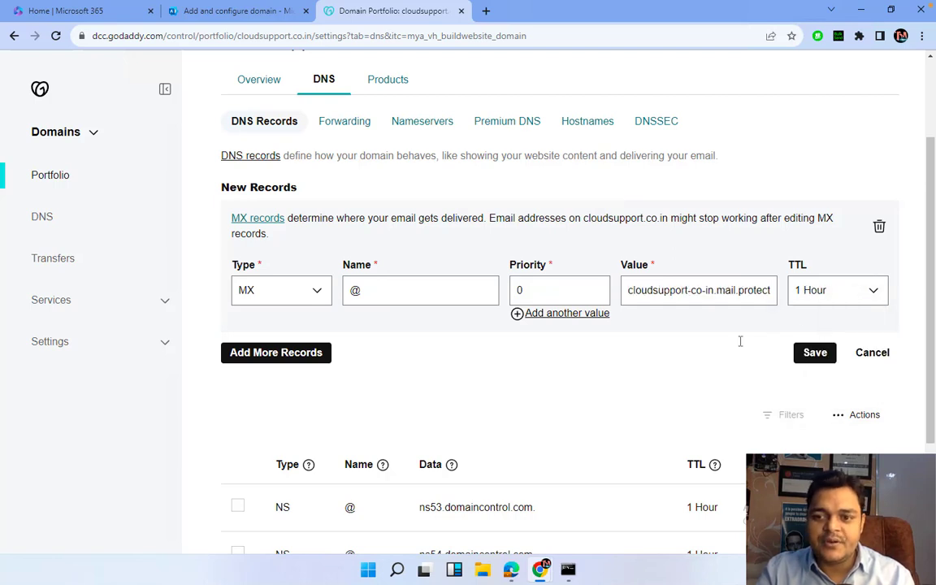
left_click(804, 358)
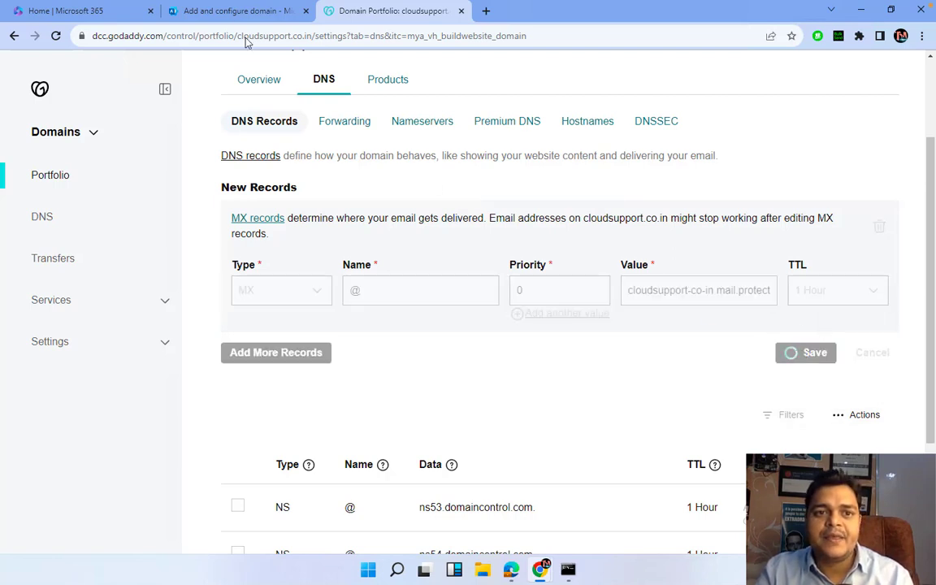
left_click(229, 11)
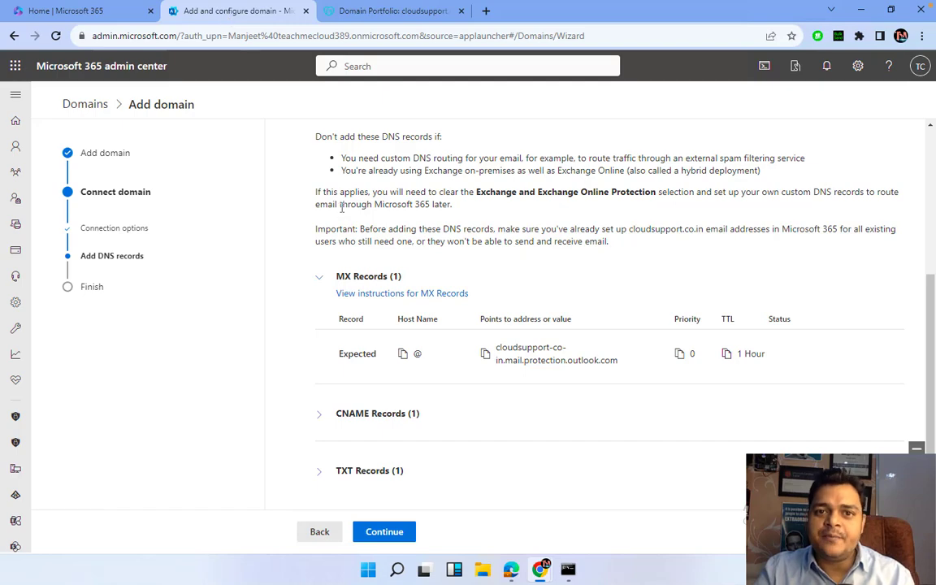
Expand the expected CNAME records and copy the autodiscover.outlook.com target
left_click(325, 414)
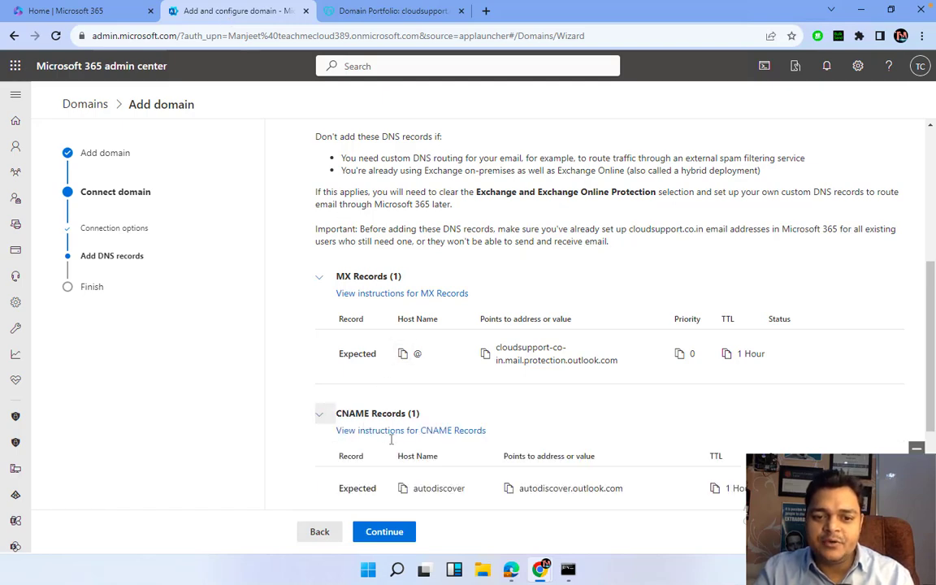
scroll(381, 438, "down", 1)
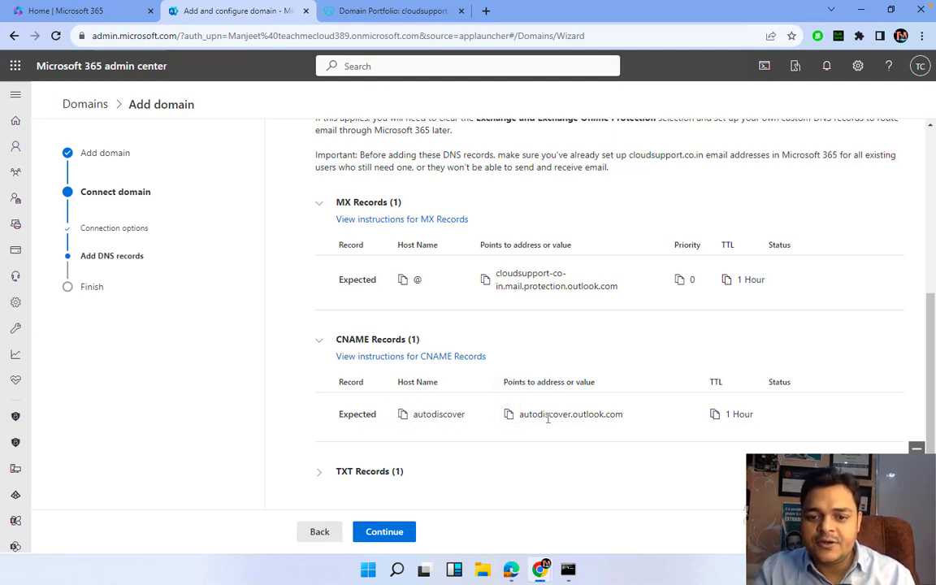
left_click(509, 415)
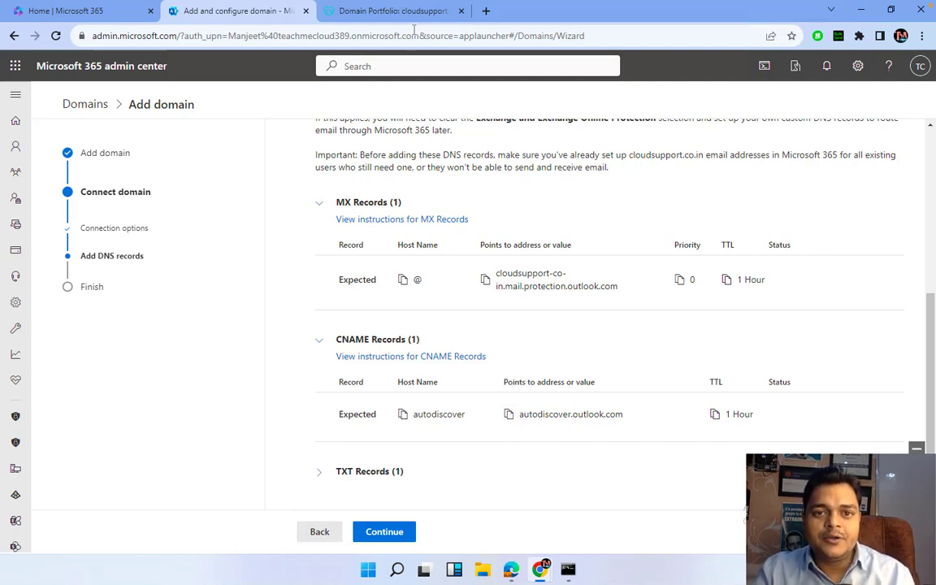
left_click(367, 12)
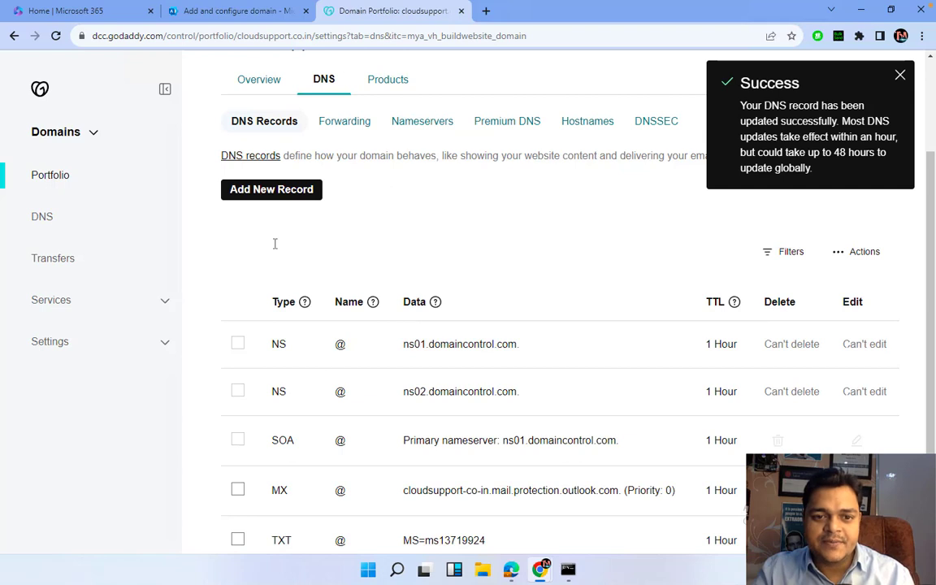
Save a CNAME record named Autodiscover pointing to autodiscover.outlook.com with 1 Hour TTL
left_click(276, 195)
left_click(279, 283)
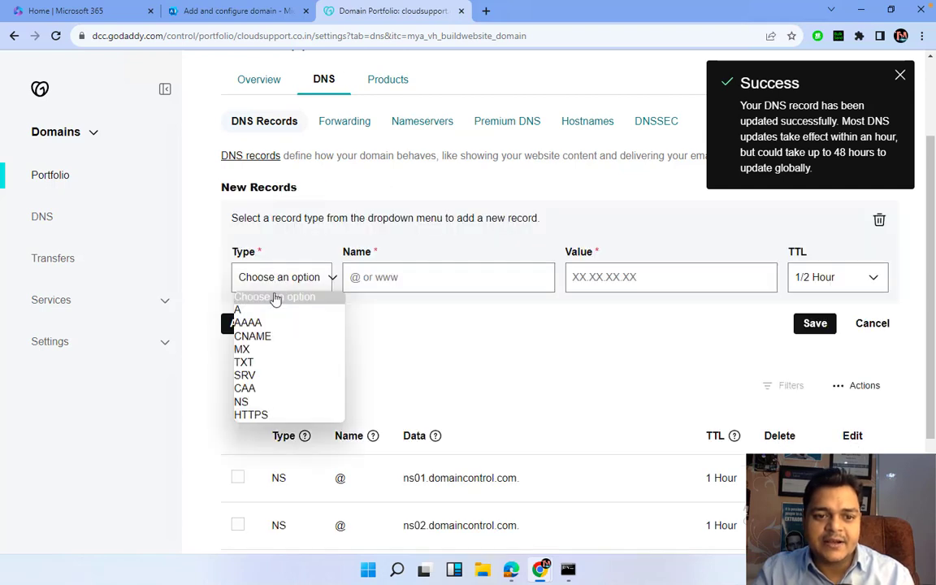
left_click(258, 337)
left_click(398, 276)
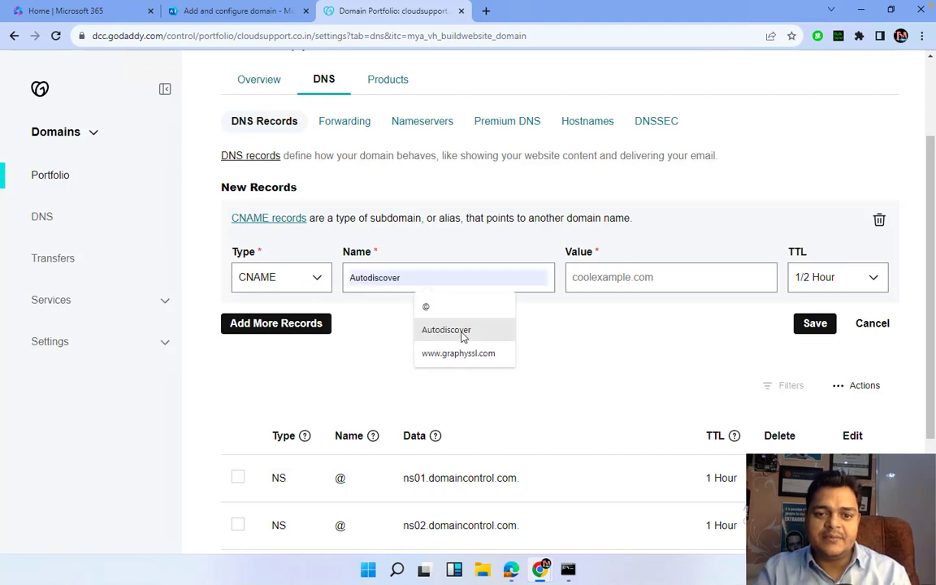
left_click(446, 330)
left_click(601, 280)
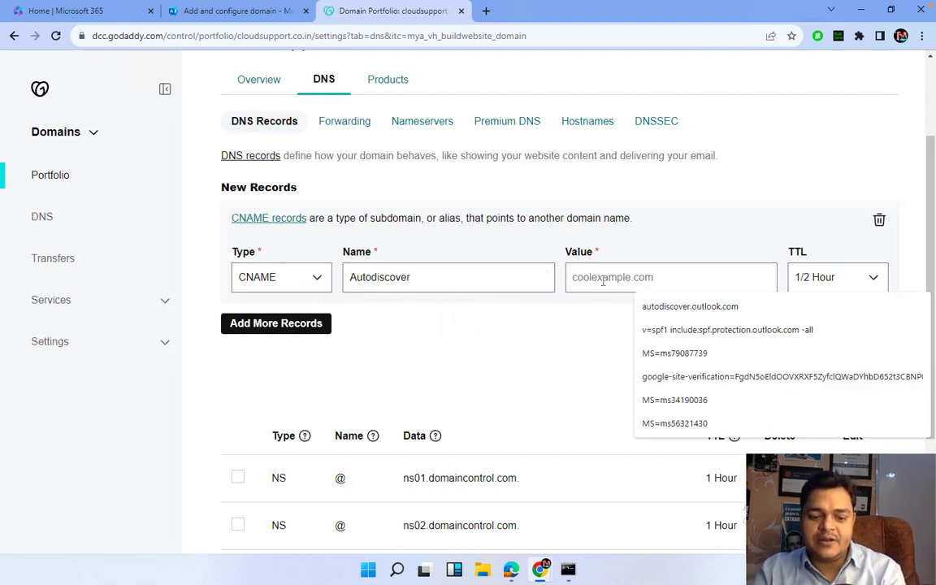
left_click(874, 309)
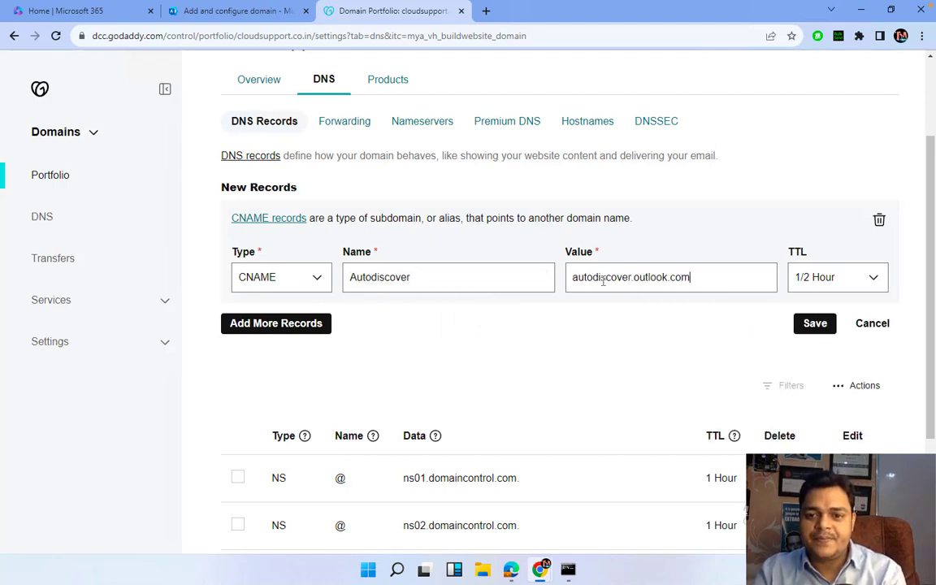
left_click(841, 284)
left_click(808, 309)
left_click(814, 326)
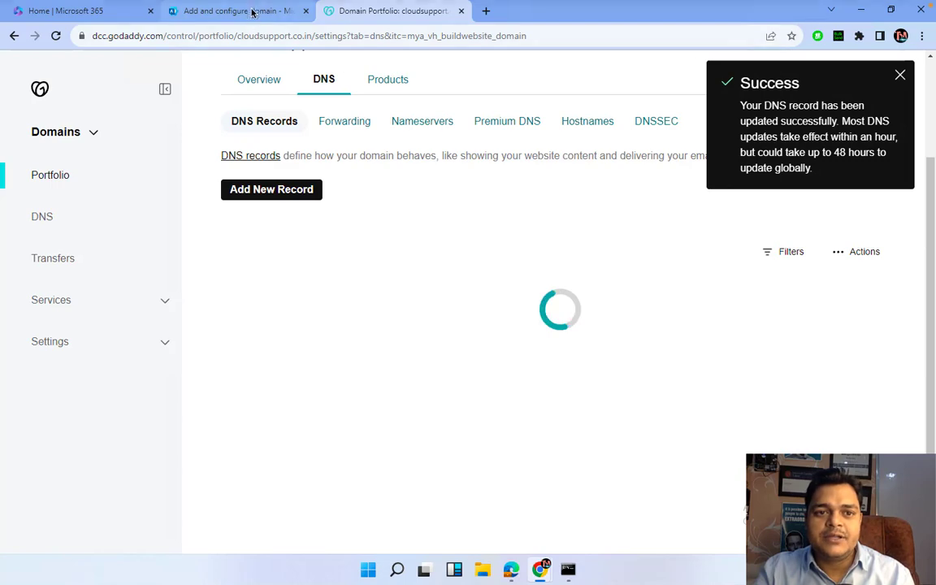
Expand the expected TXT records and copy the SPF value v=spf1 include:spf.protection.outlook.com -all
left_click(236, 11)
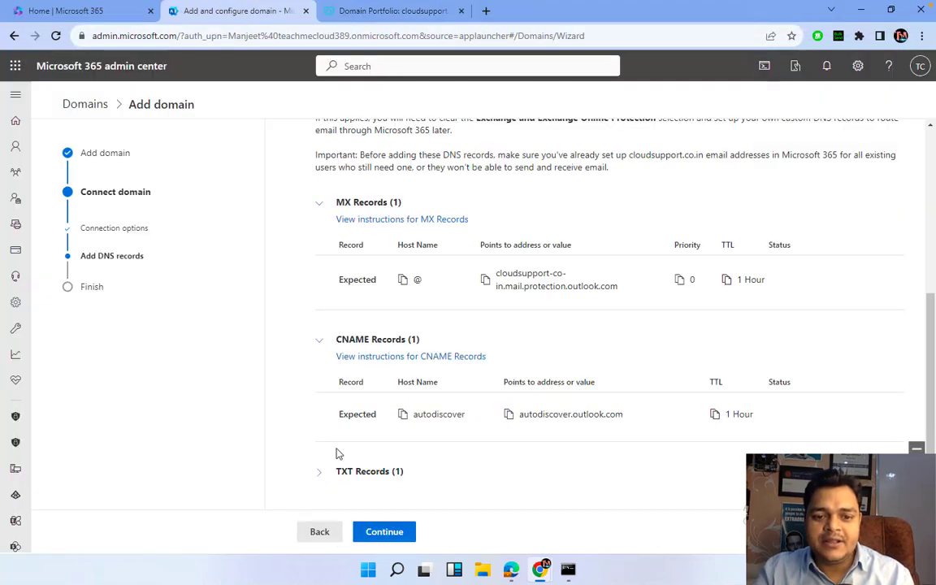
scroll(337, 451, "down", 1)
left_click(320, 430)
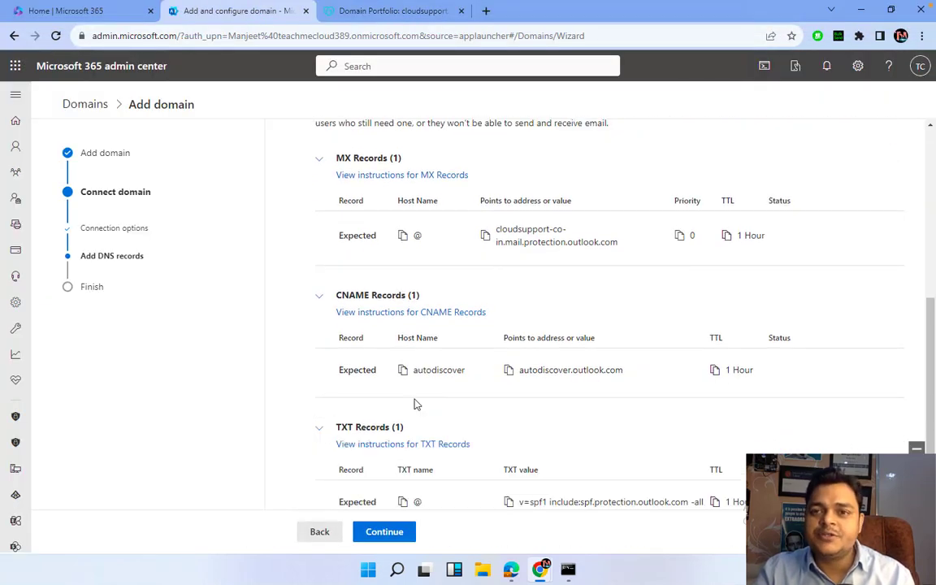
scroll(414, 402, "down", 1)
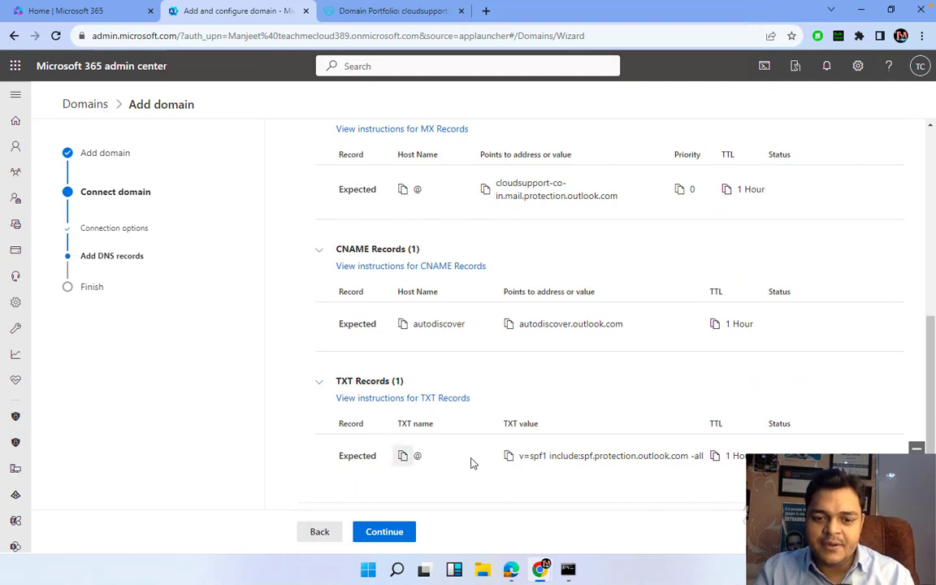
left_click(510, 458)
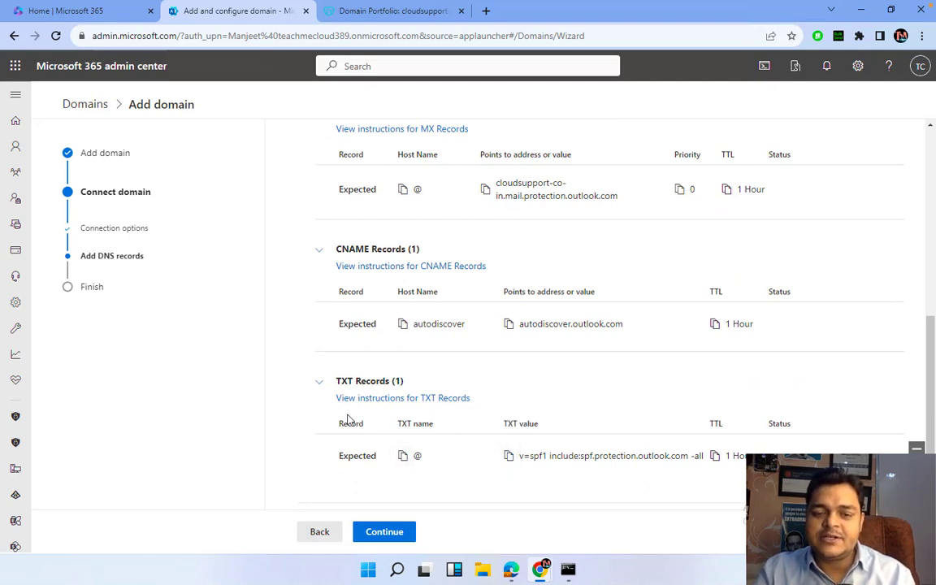
left_click(389, 12)
Save a TXT record for @ holding the pasted SPF value with 1 Hour TTL
left_click(279, 190)
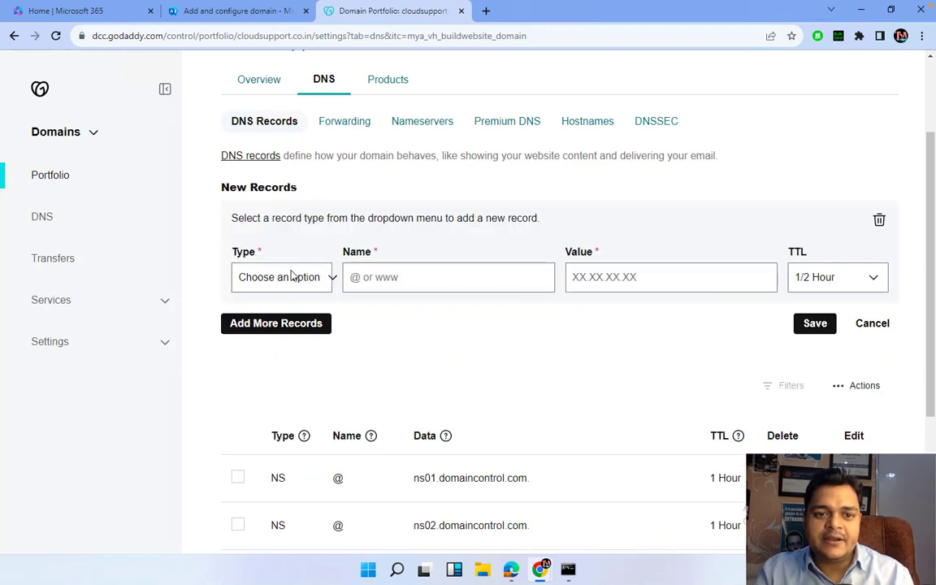
left_click(293, 276)
left_click(262, 361)
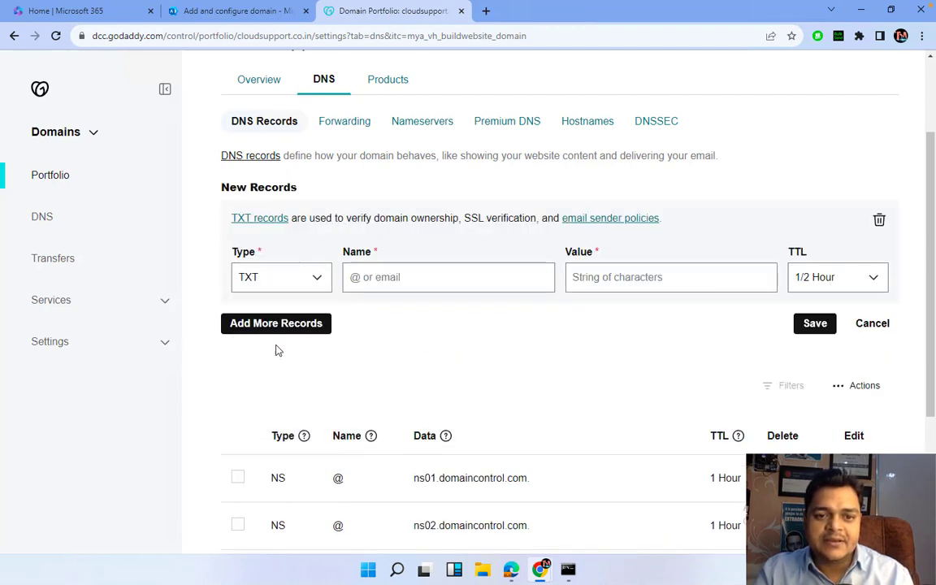
left_click(405, 278)
left_click(433, 309)
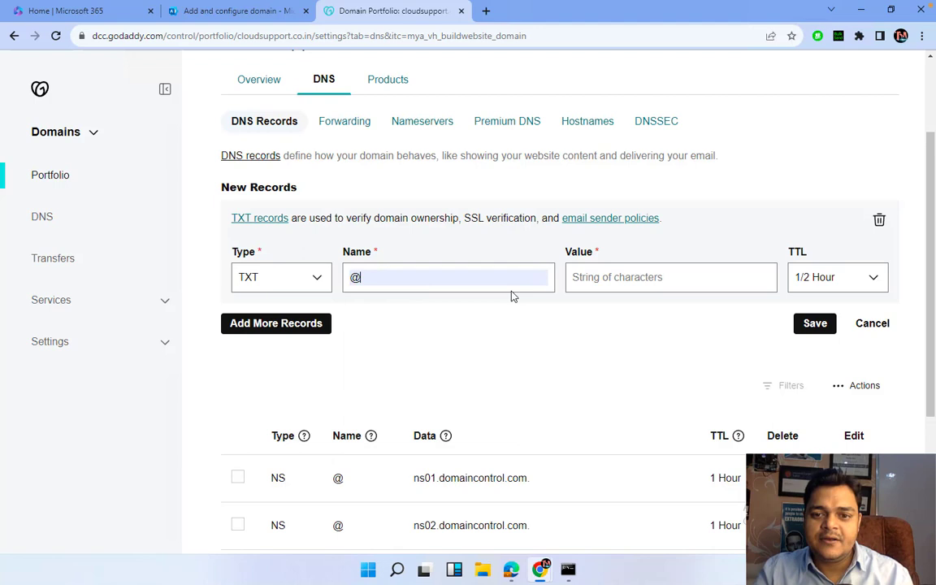
left_click(594, 281)
key("ctrl+v")
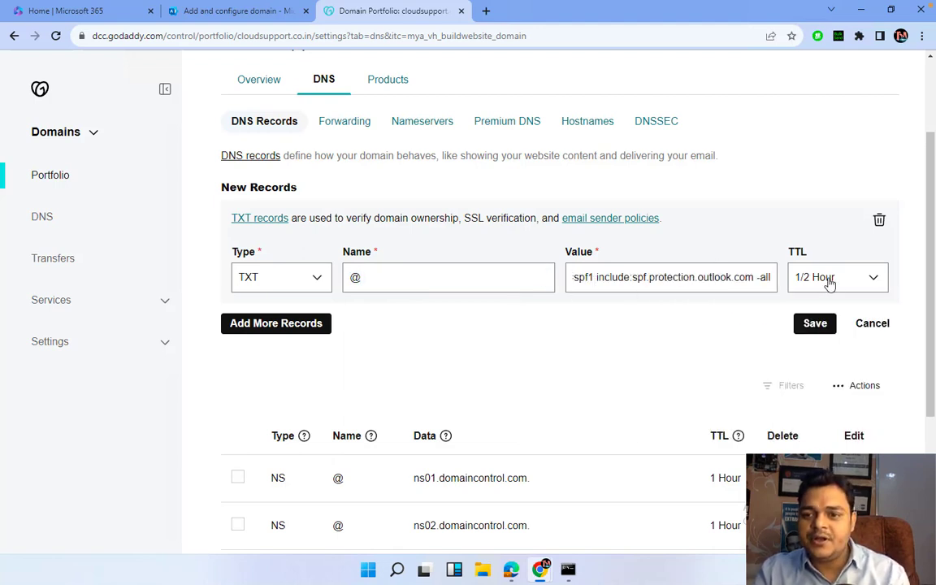
left_click(828, 281)
left_click(804, 309)
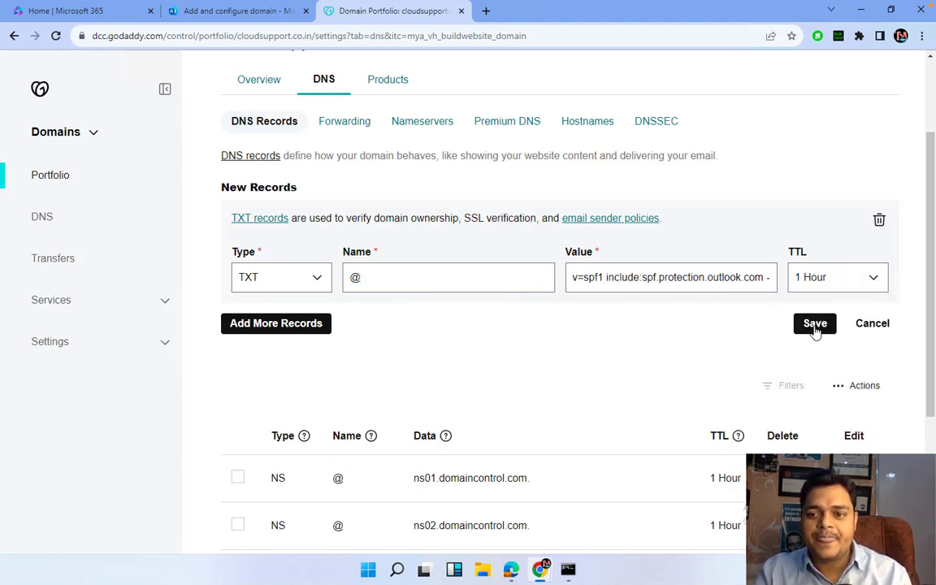
left_click(814, 324)
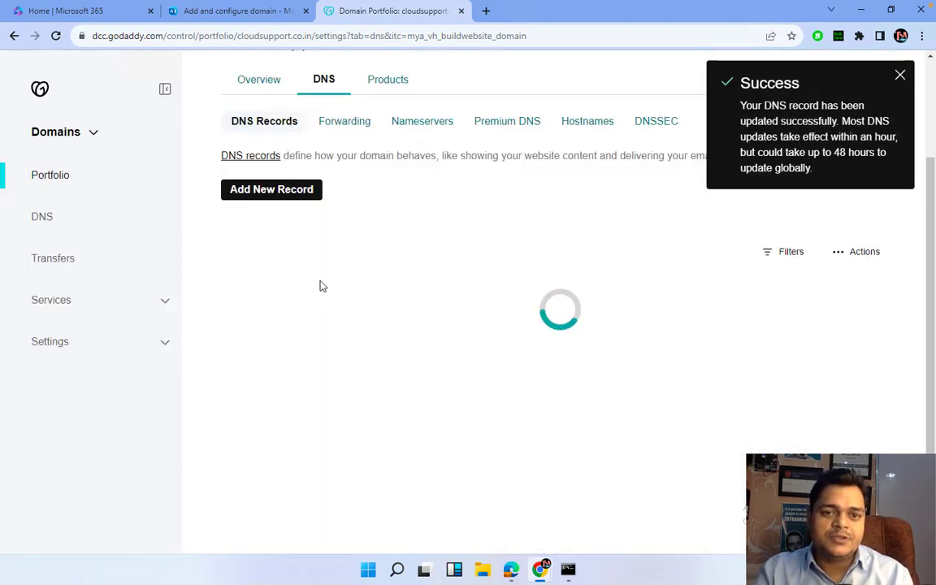
Run the Microsoft 365 DNS records check for cloudsupport.co.in and continue past it
left_click(245, 11)
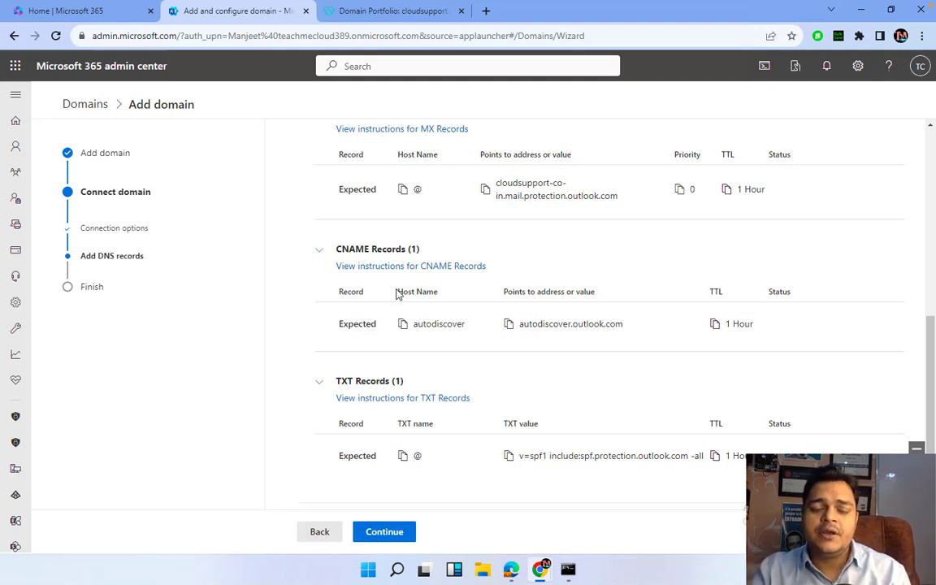
left_click(398, 531)
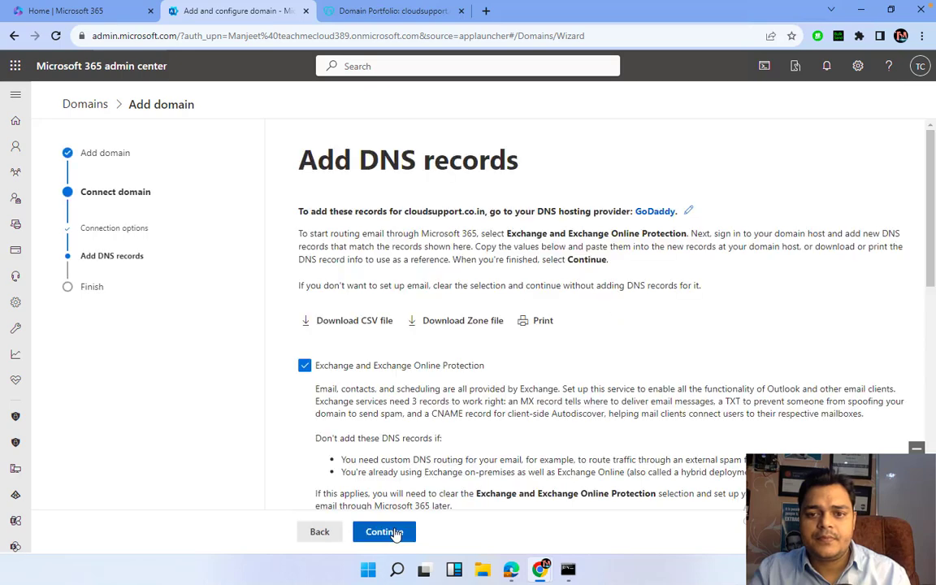
left_click(396, 532)
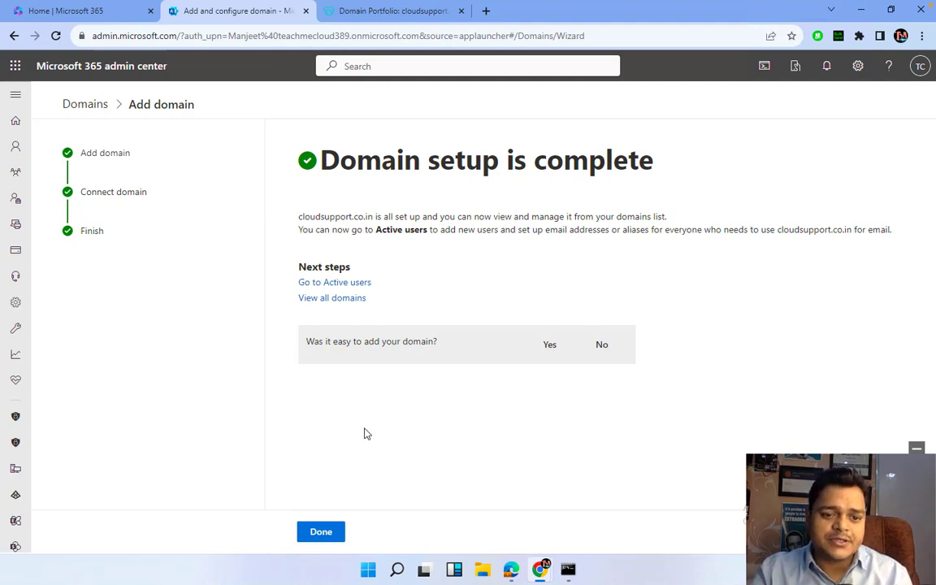
Close the domain setup wizard with Done to view the Domains list
left_click(325, 531)
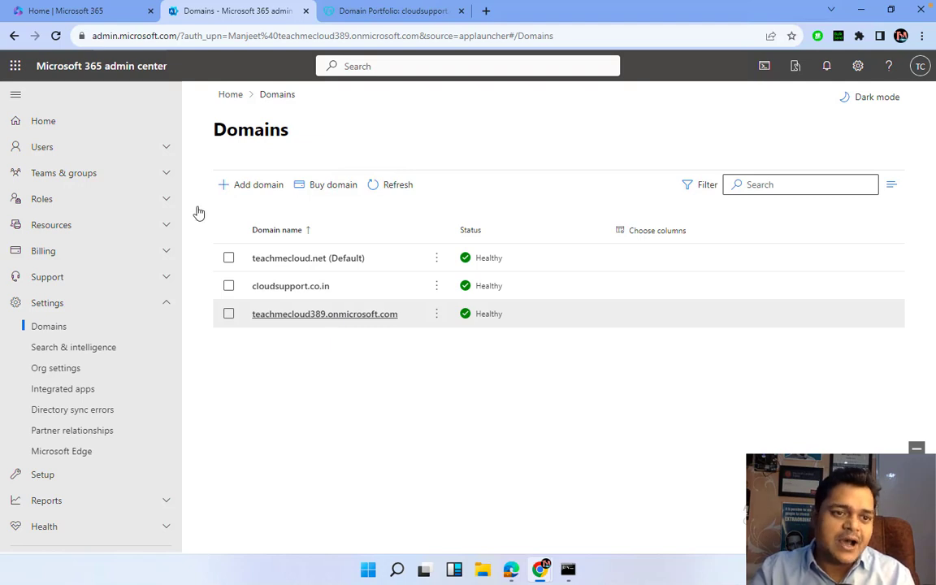
Start a new user from Active users with their name and a username on cloudsupport.co.in
left_click(56, 149)
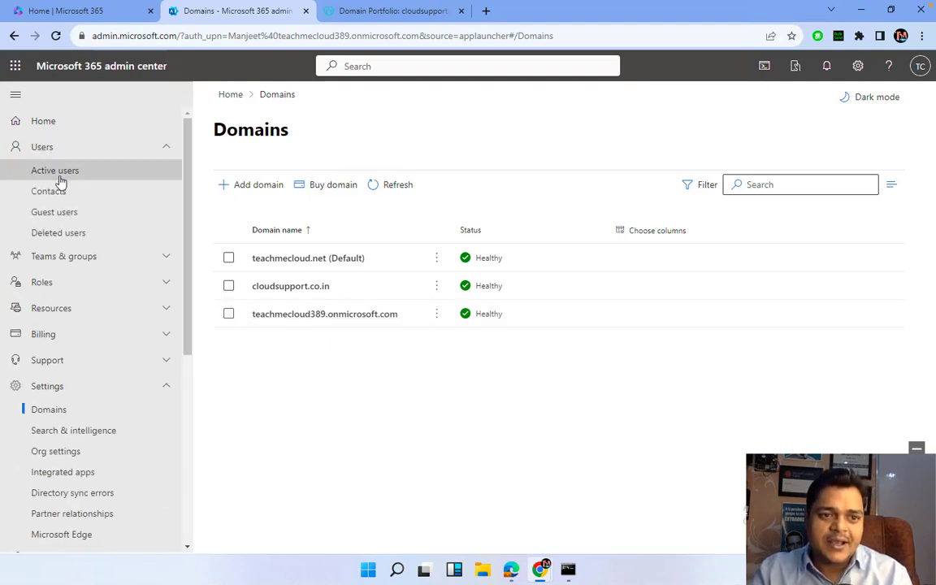
left_click(57, 173)
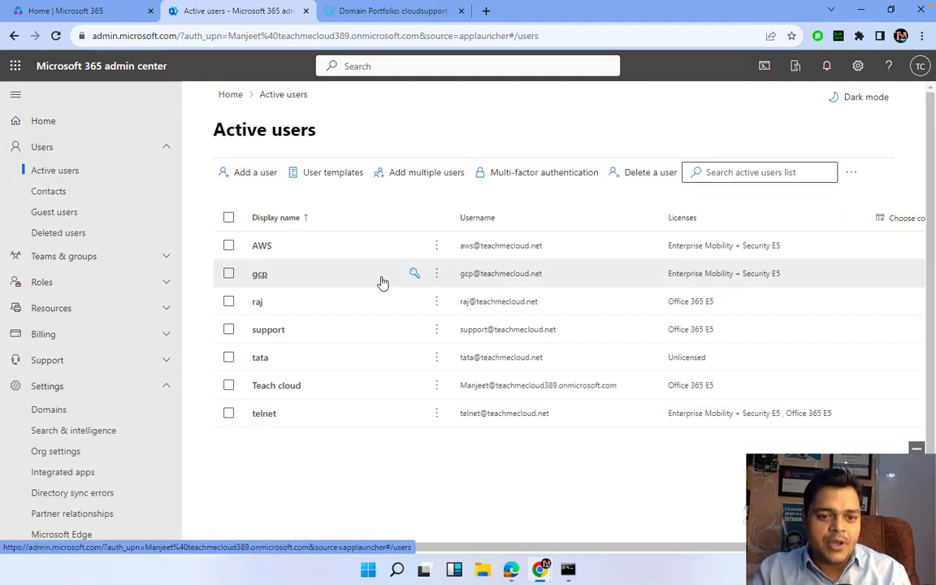
left_click(264, 172)
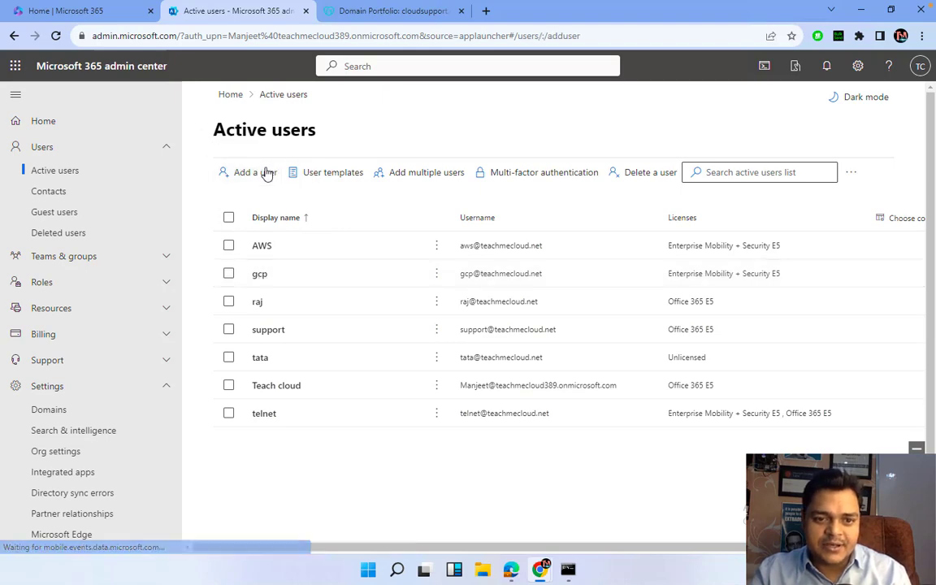
left_click(545, 264)
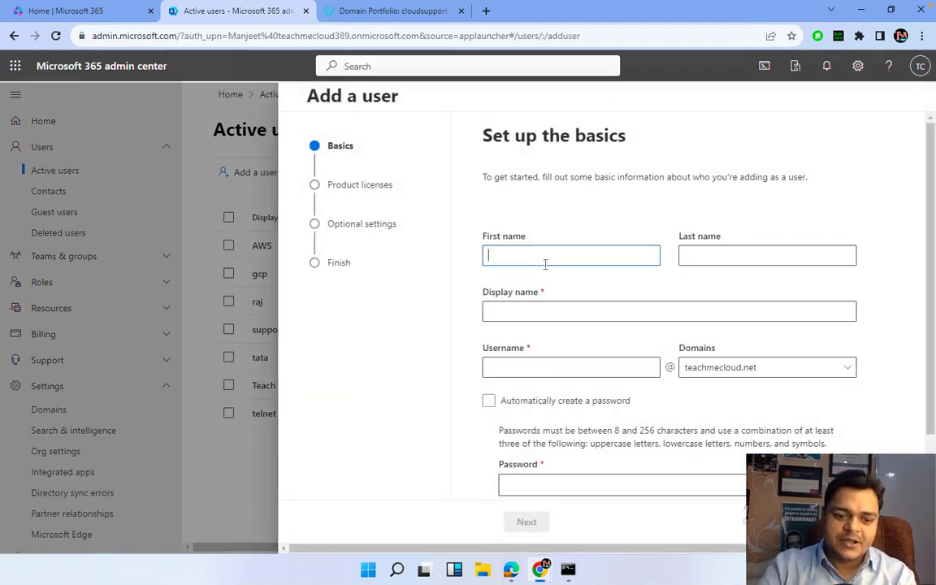
left_click(527, 308)
left_click(536, 369)
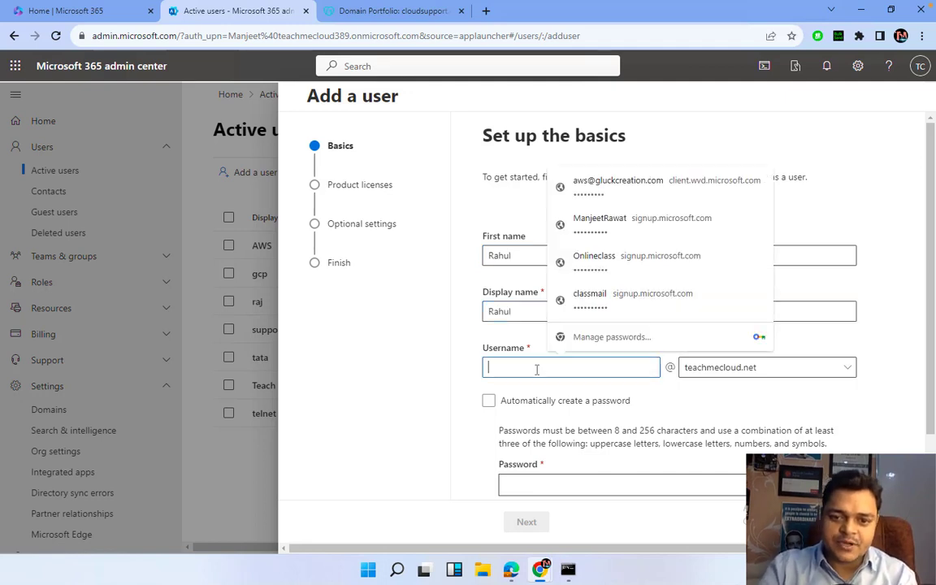
type("Ra")
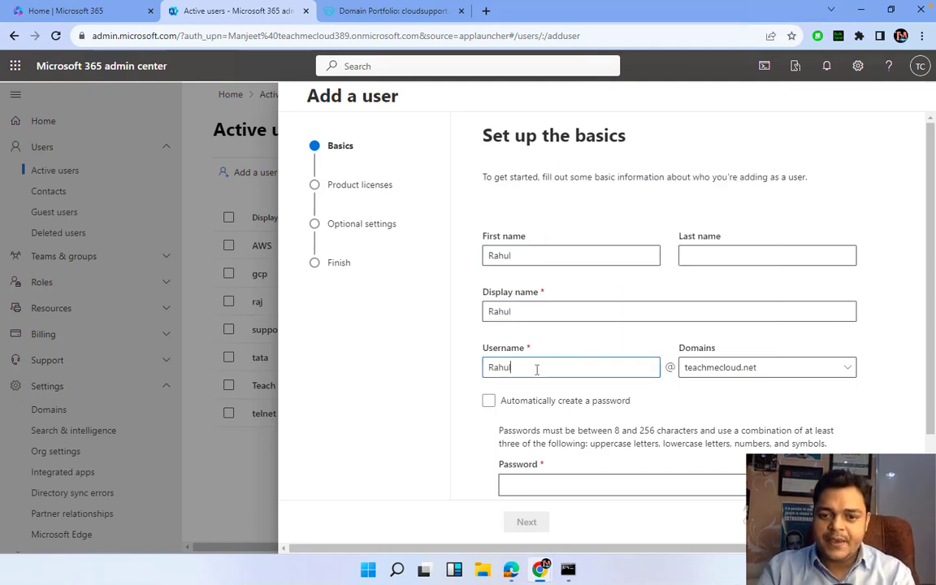
type("hul")
left_click(741, 371)
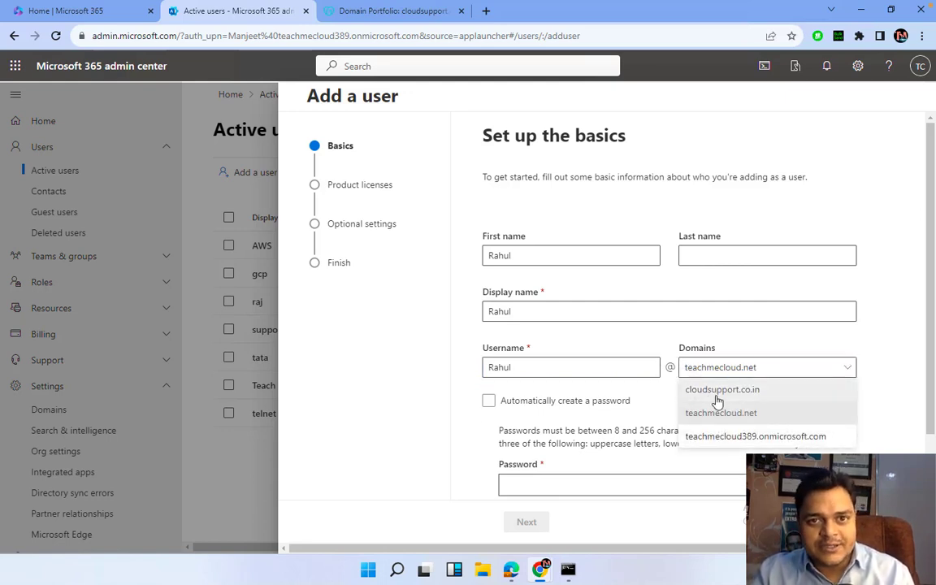
left_click(717, 391)
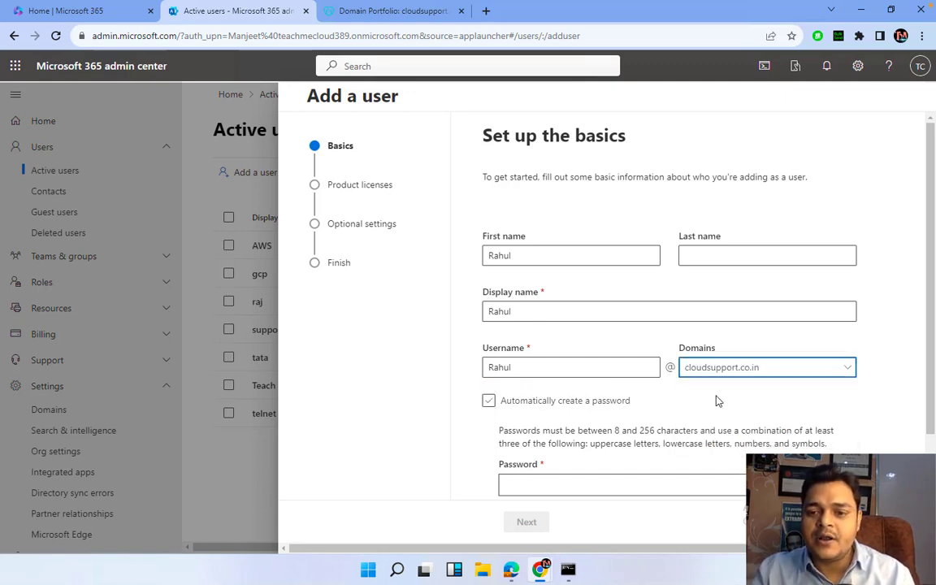
Turn off auto-generated password and enter a manual password, replacing the weak one
left_click(624, 401)
left_click(557, 483)
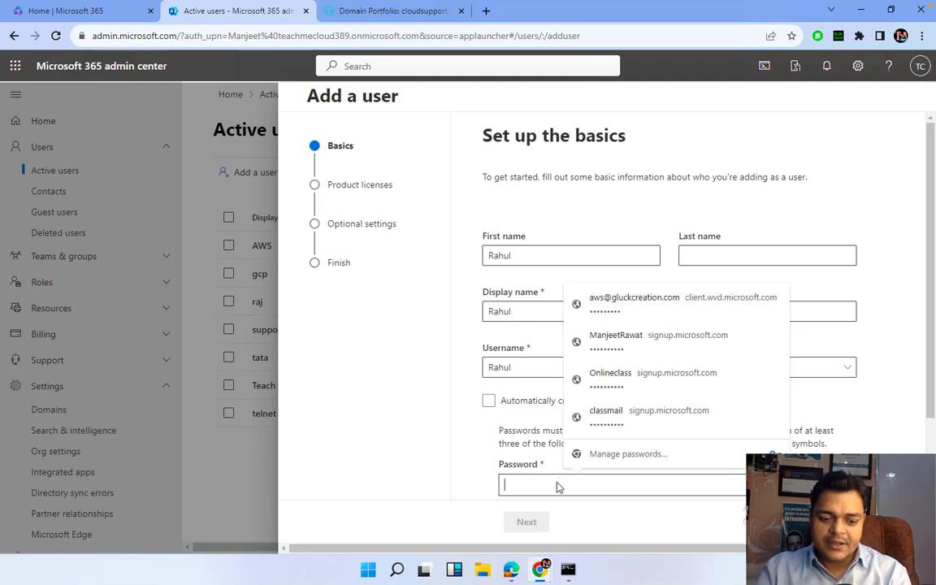
type("Passw")
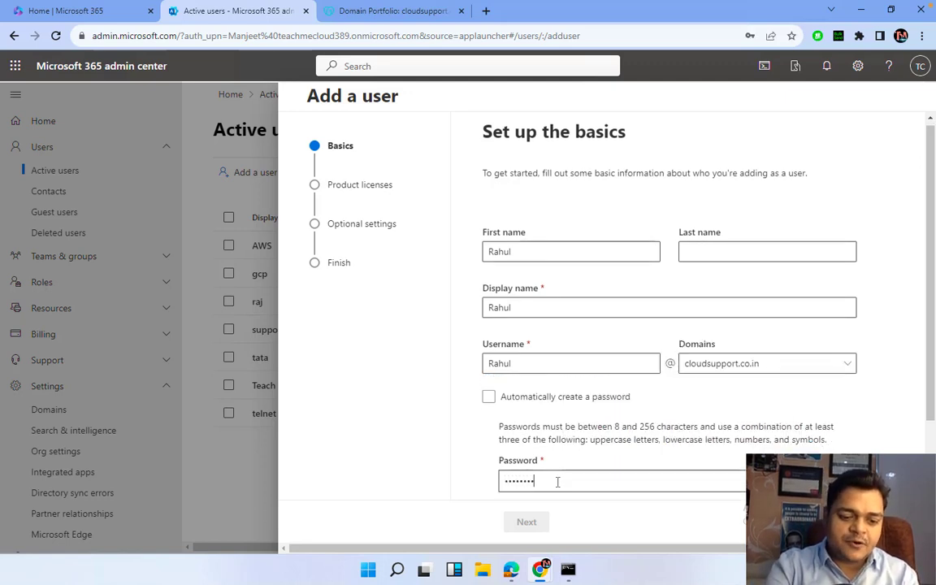
scroll(601, 406, "down", 1)
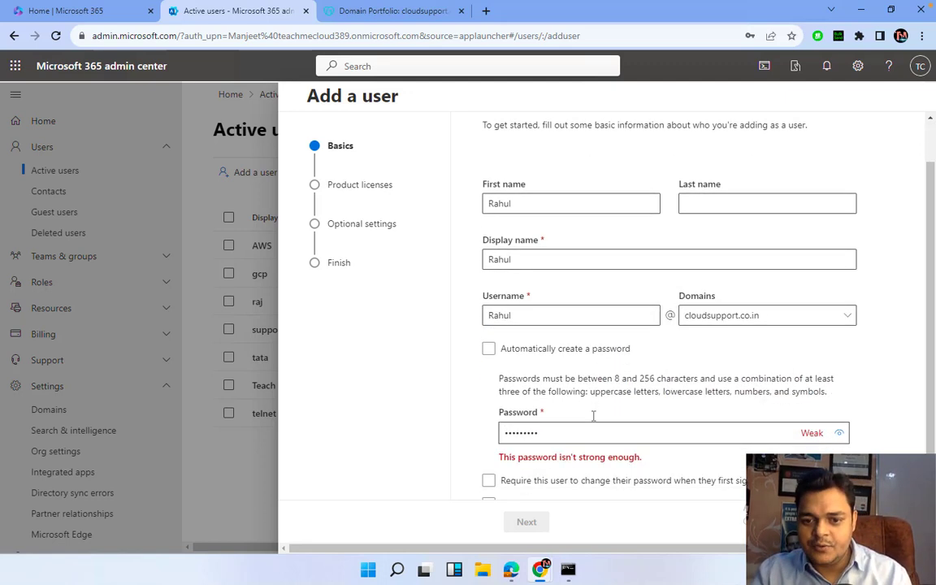
scroll(532, 468, "down", 1)
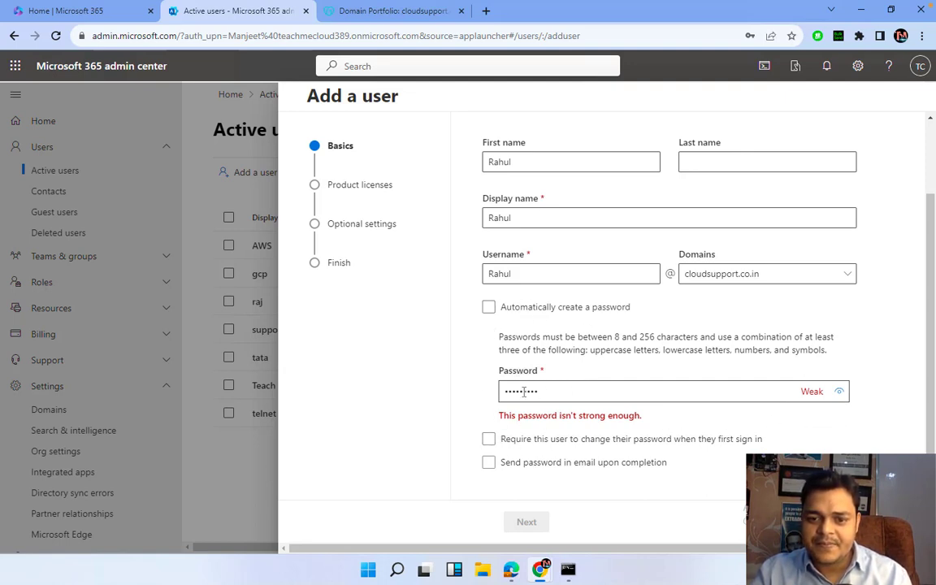
left_click_drag(539, 391, 391, 392)
type("••••")
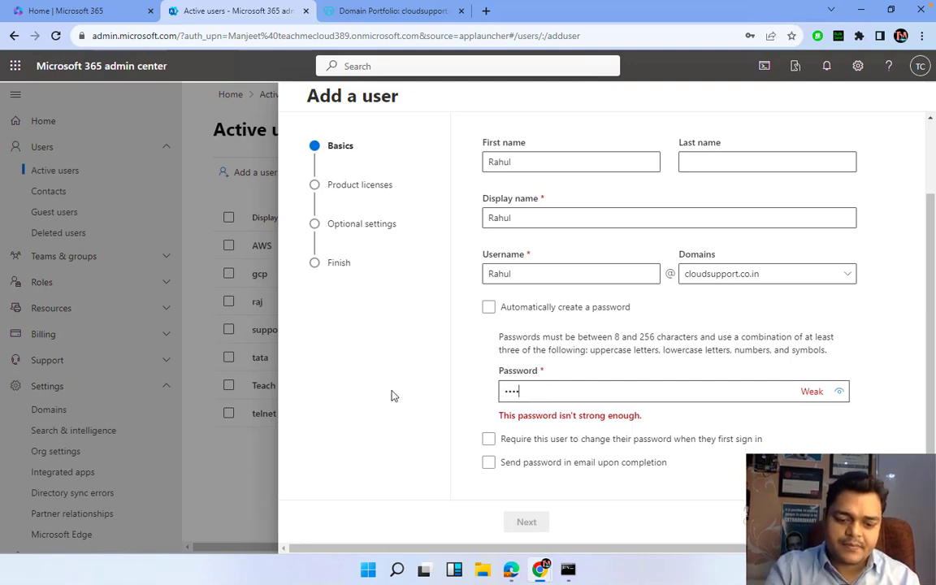
type("•••")
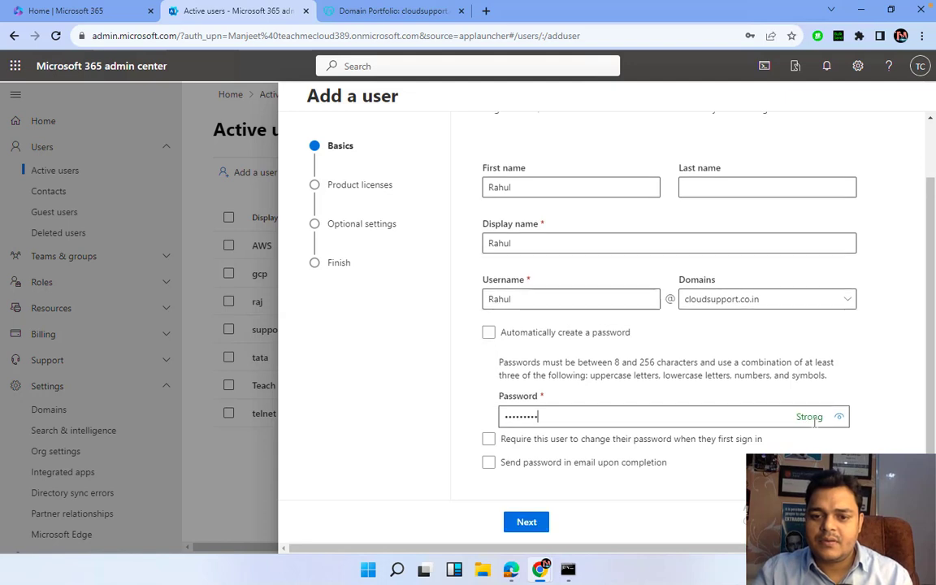
Assign an Office 365 E5 licence, skip optional settings, and finish adding the user
left_click(520, 525)
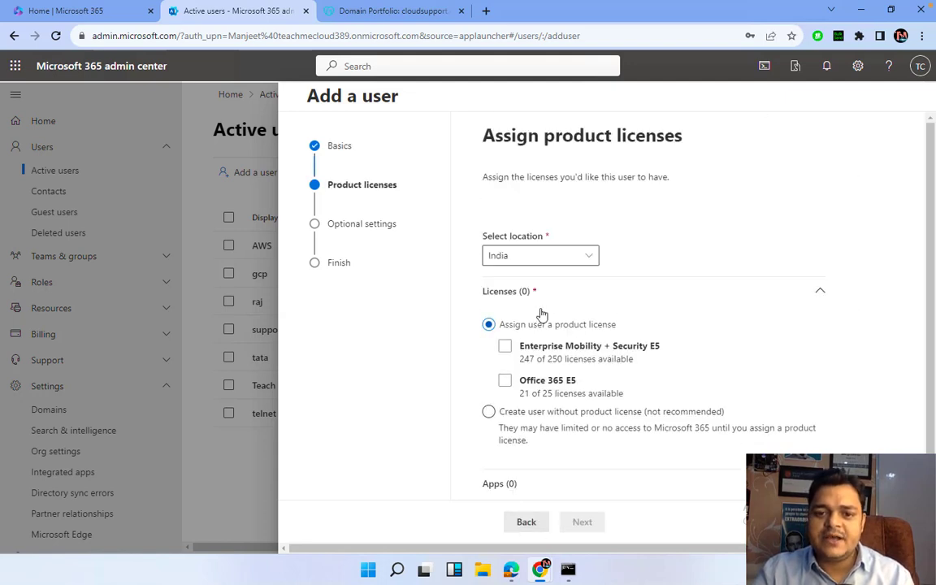
left_click(504, 381)
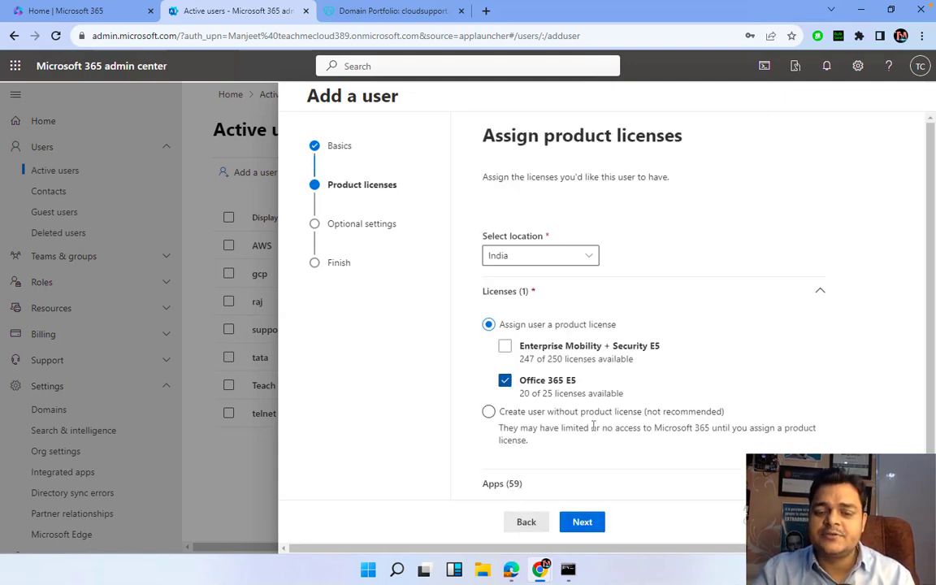
left_click(582, 523)
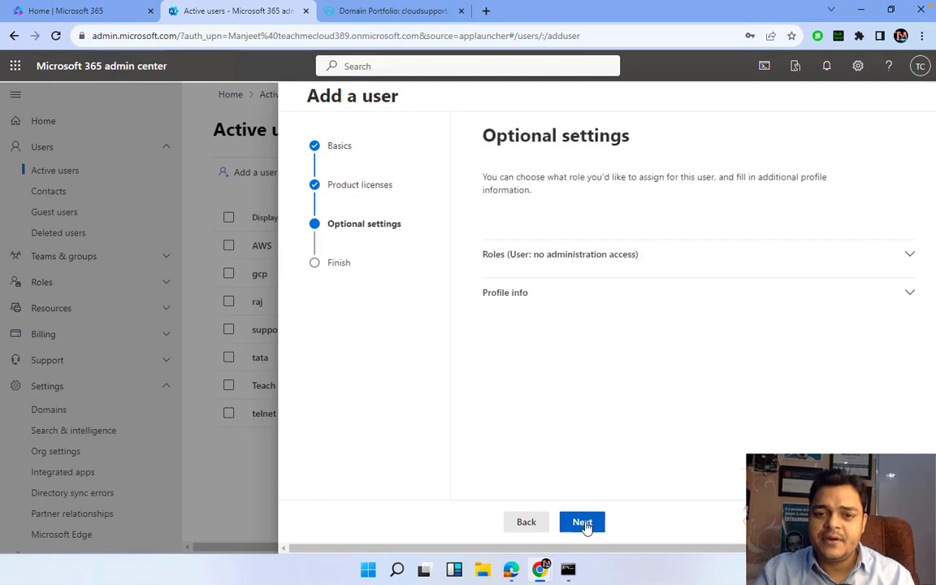
left_click(582, 523)
left_click(587, 523)
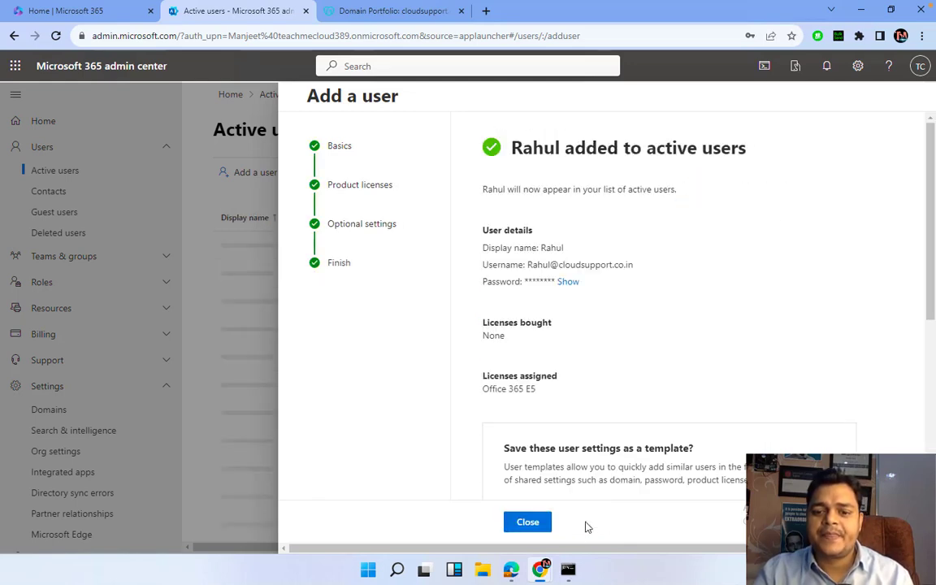
left_click(543, 523)
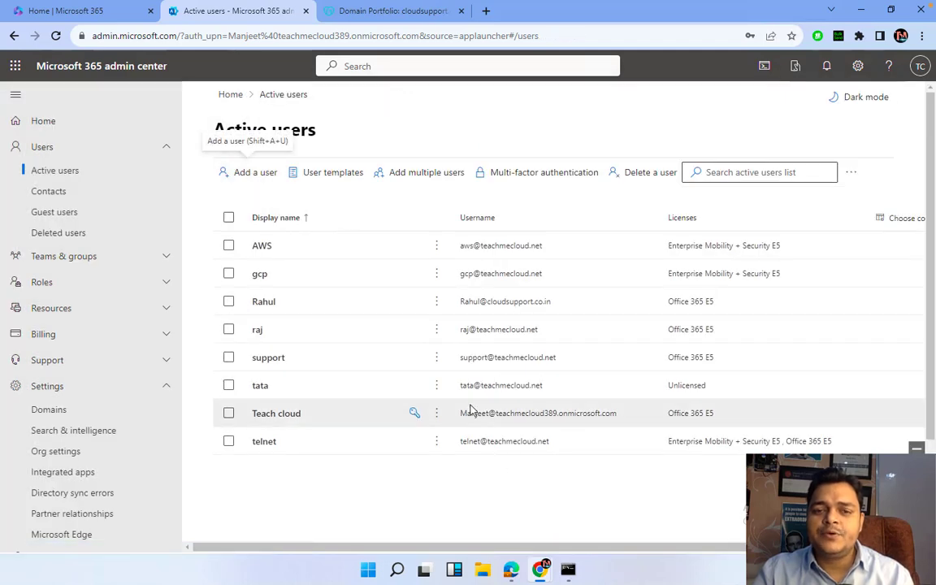
Open office.com in a new incognito window and sign out of the admin account
left_click(486, 10)
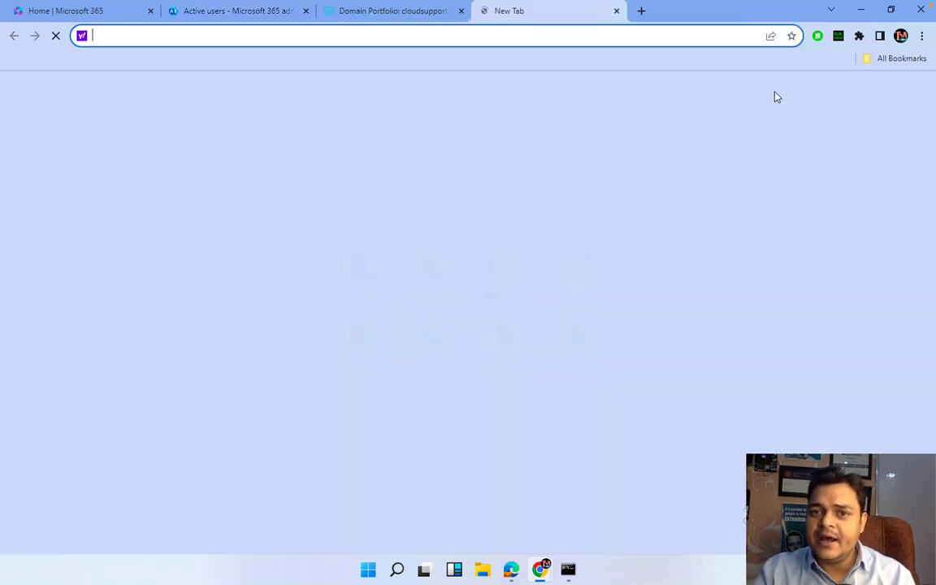
left_click(921, 35)
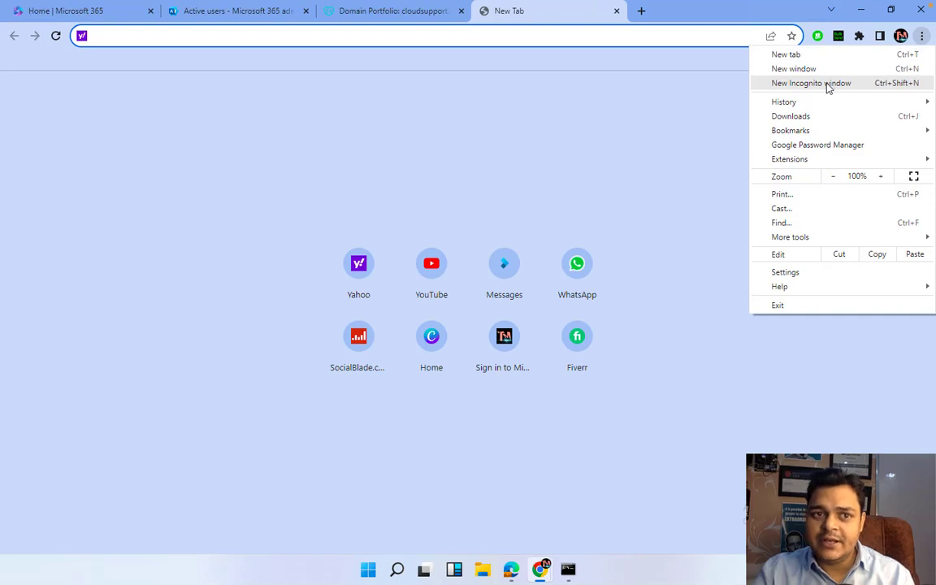
left_click(828, 88)
type("office.com")
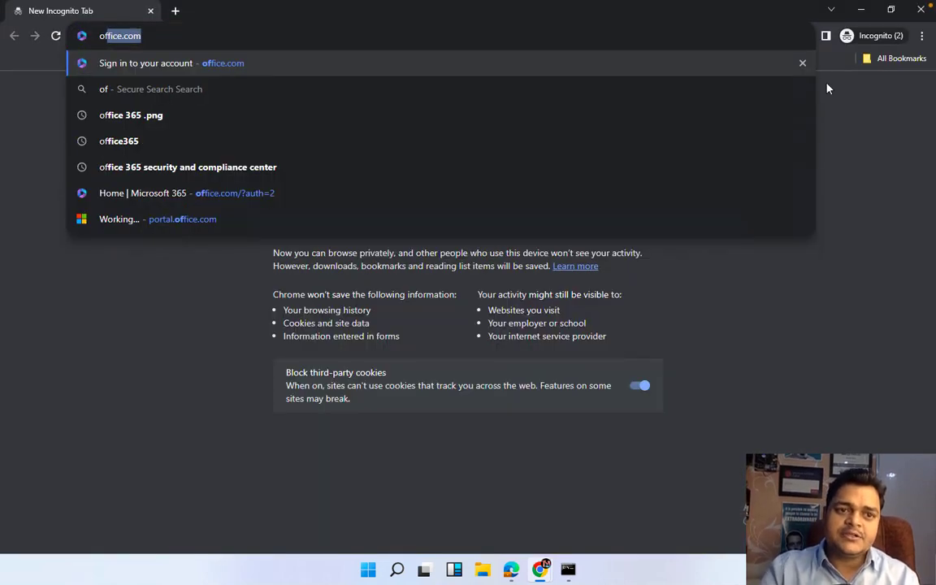
key("Return")
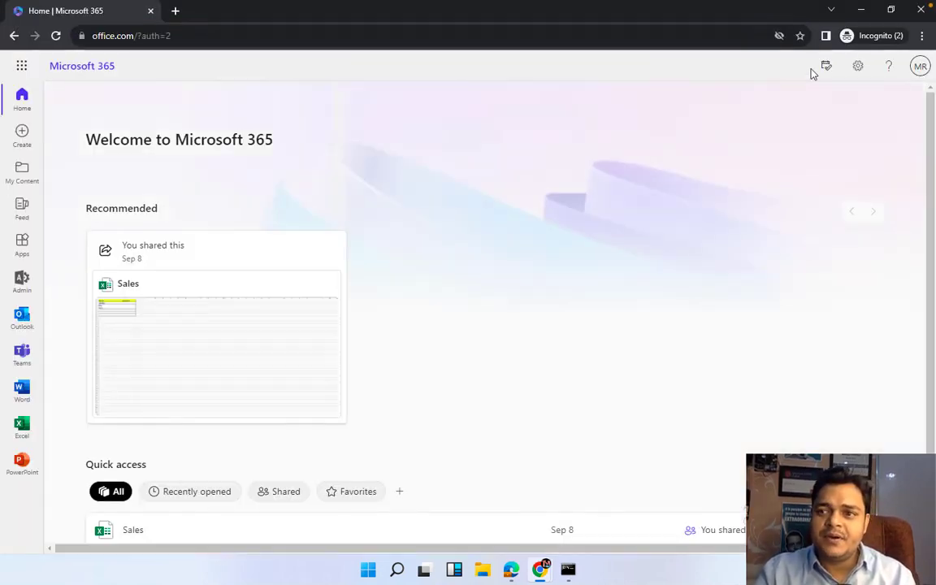
left_click(918, 74)
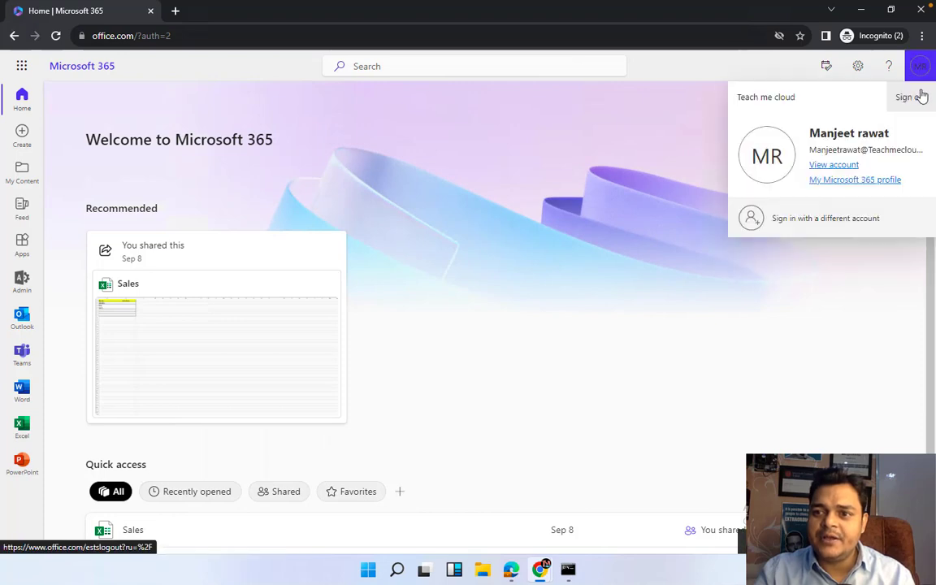
left_click(911, 99)
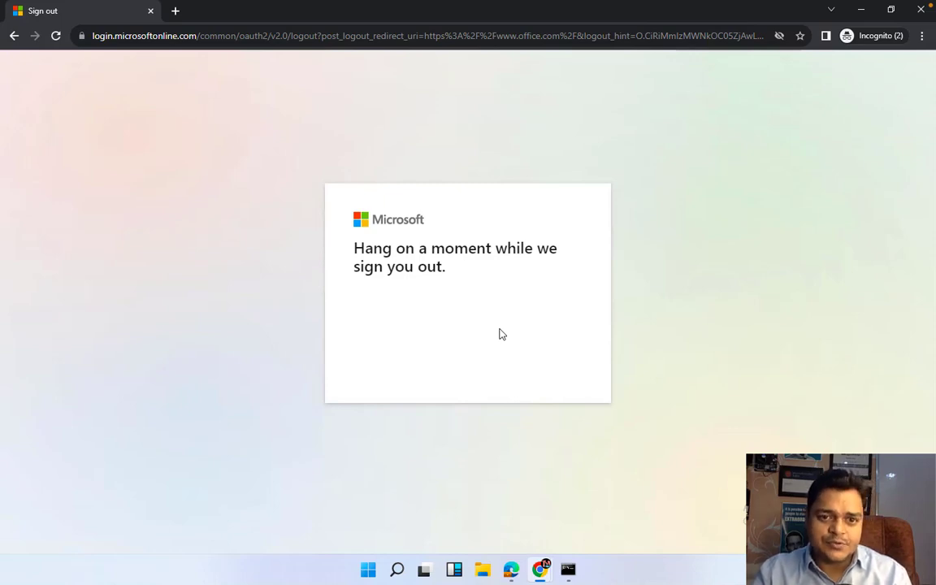
In the Chrome window, open a new incognito tab and load office.com
mouse_move(510, 568)
left_click(446, 461)
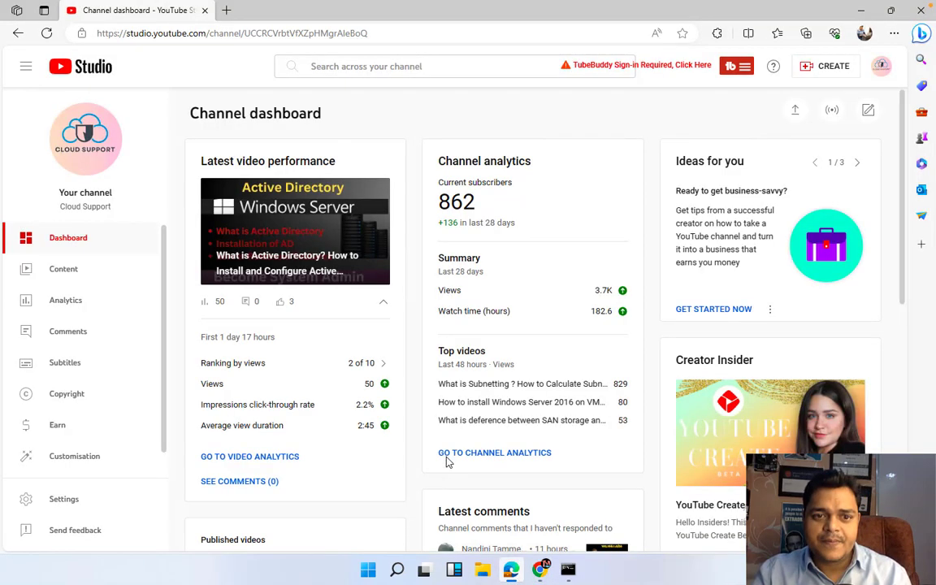
mouse_move(547, 575)
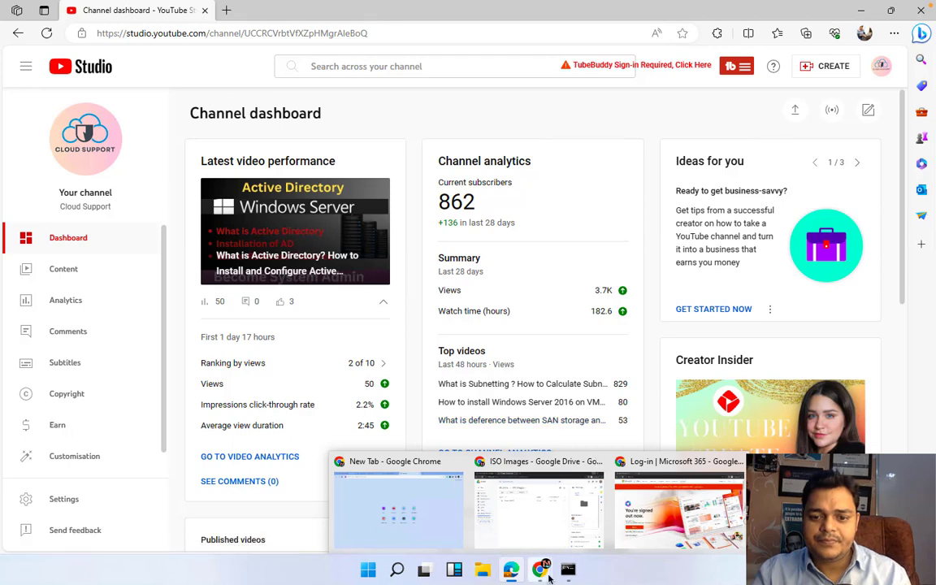
left_click(490, 486)
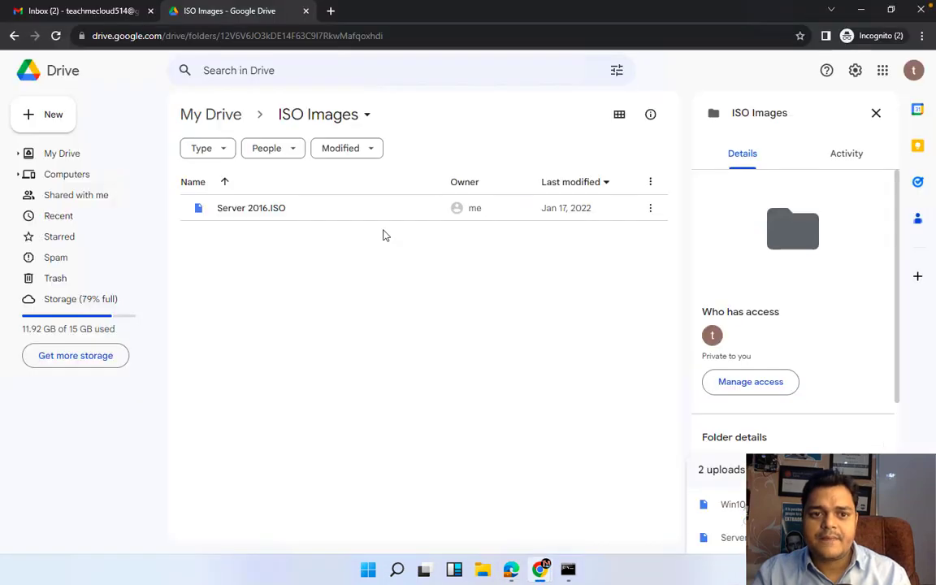
left_click(332, 10)
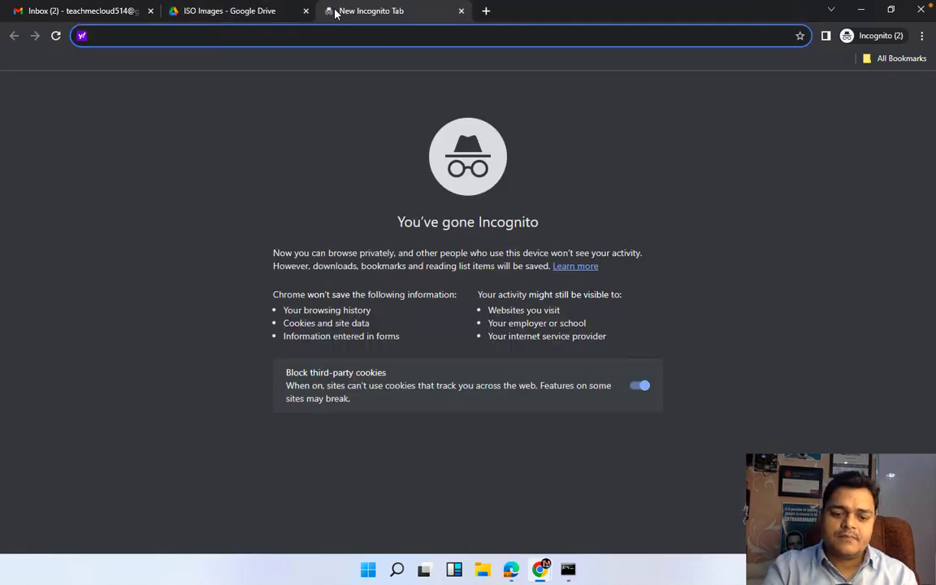
type("office.com")
key("Return")
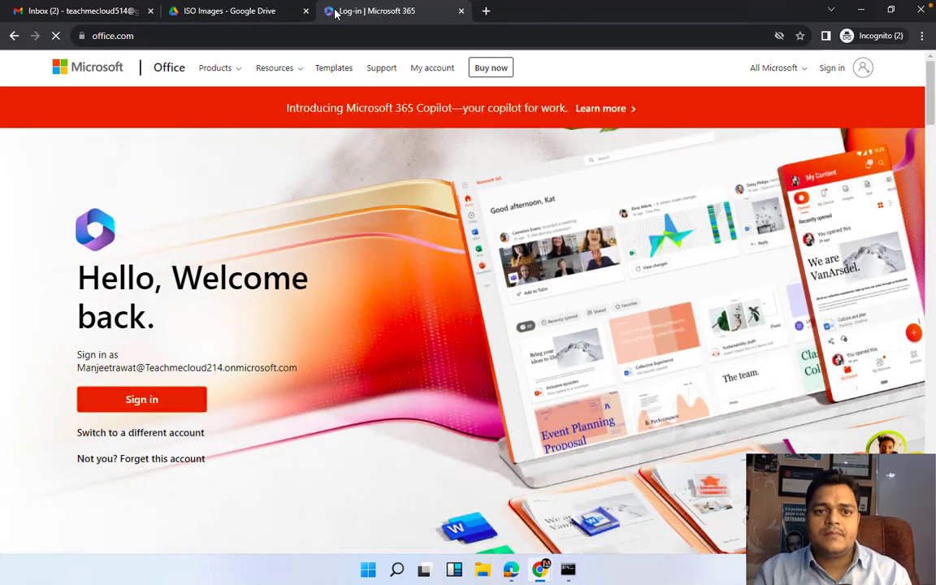
Sign in with a different account using the new user's e-mail and password
left_click(147, 441)
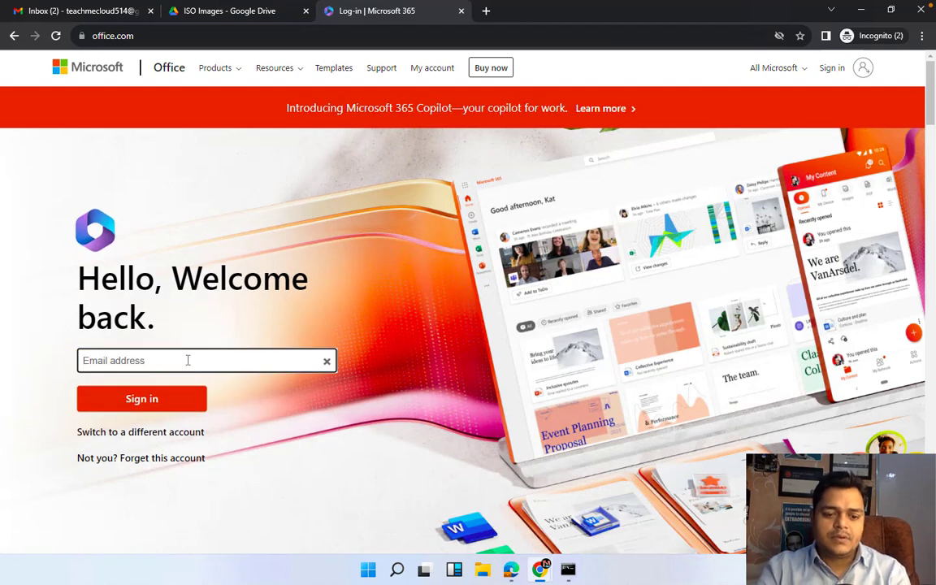
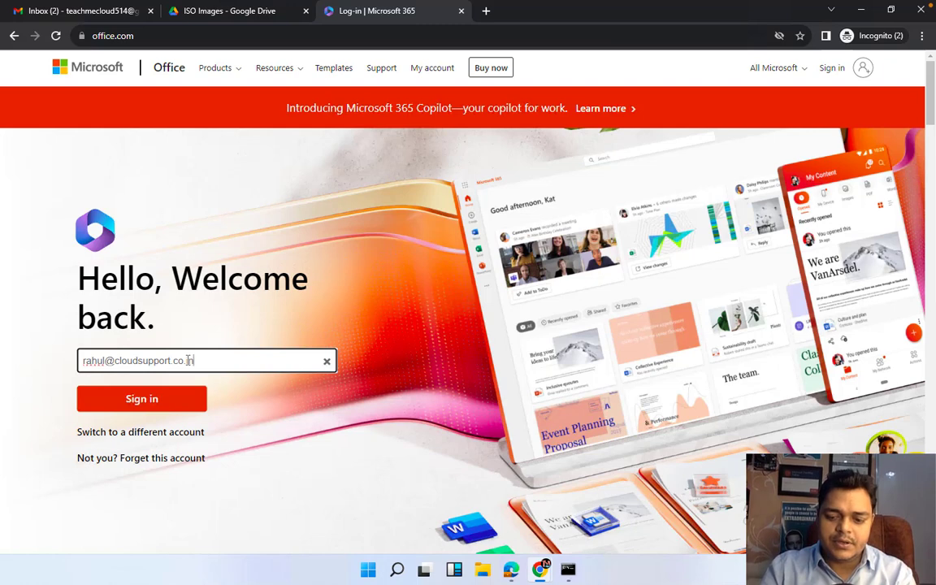
key("Return")
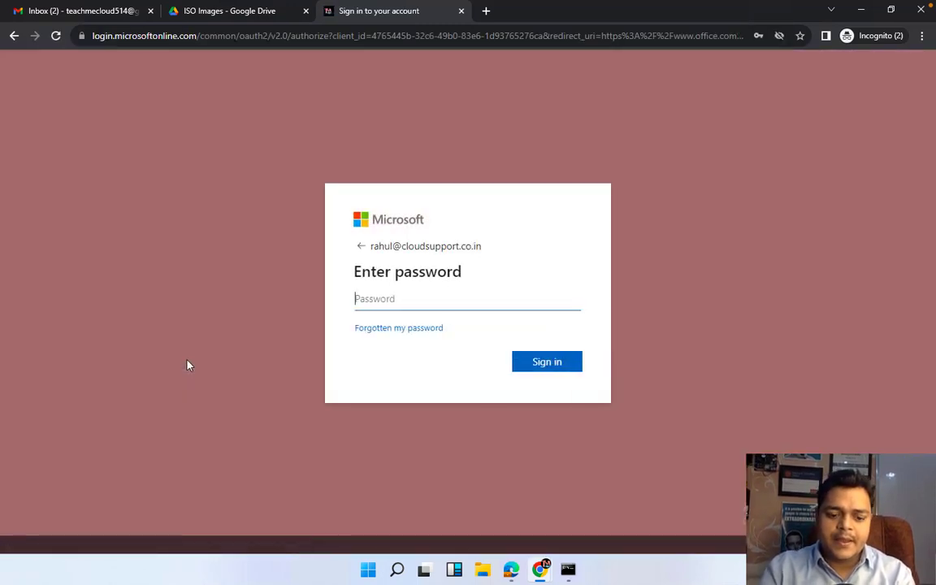
type("•••••••••")
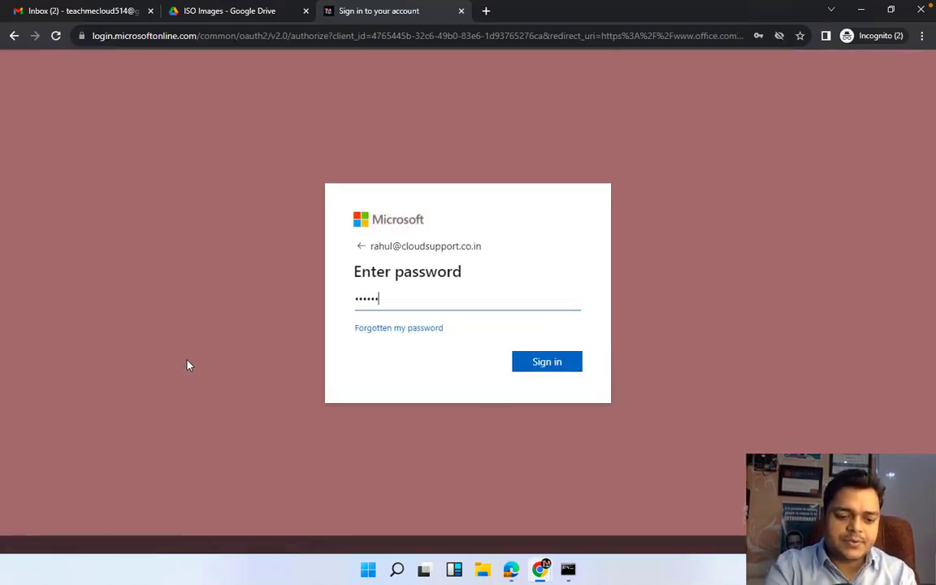
key("Return")
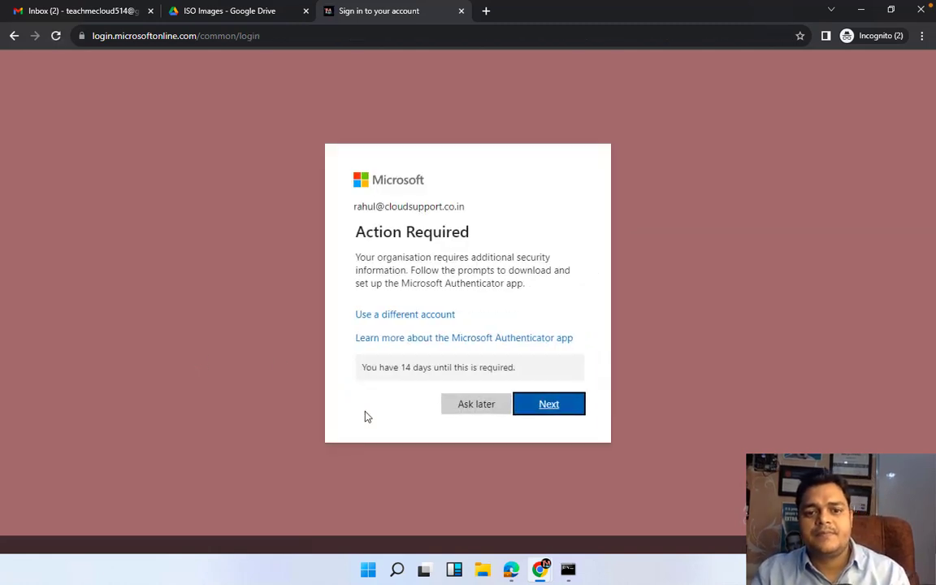
Defer the Authenticator setup, dismiss the welcome slides and tip, then check the signed-in account
left_click(488, 404)
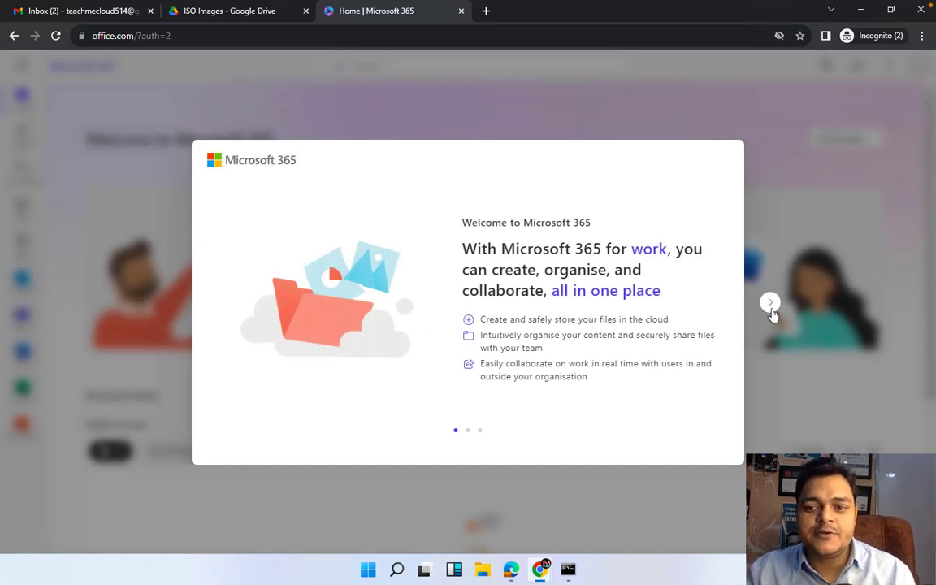
left_click(770, 303)
left_click(770, 303)
left_click(770, 303)
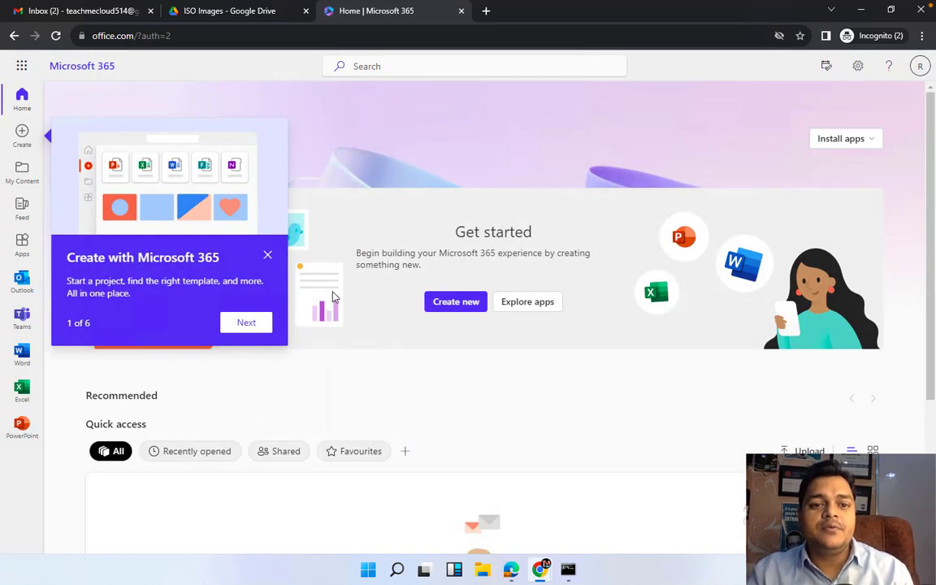
left_click(266, 255)
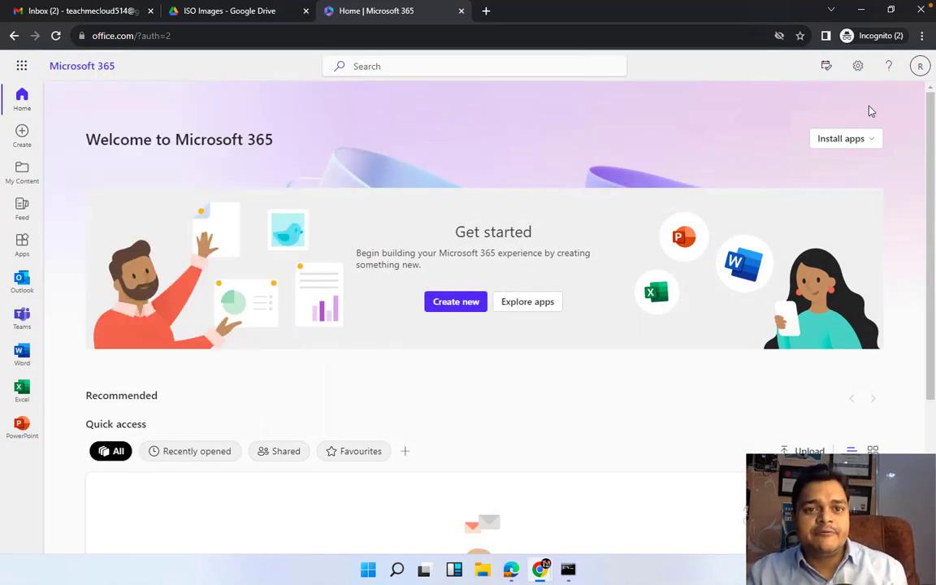
left_click(920, 67)
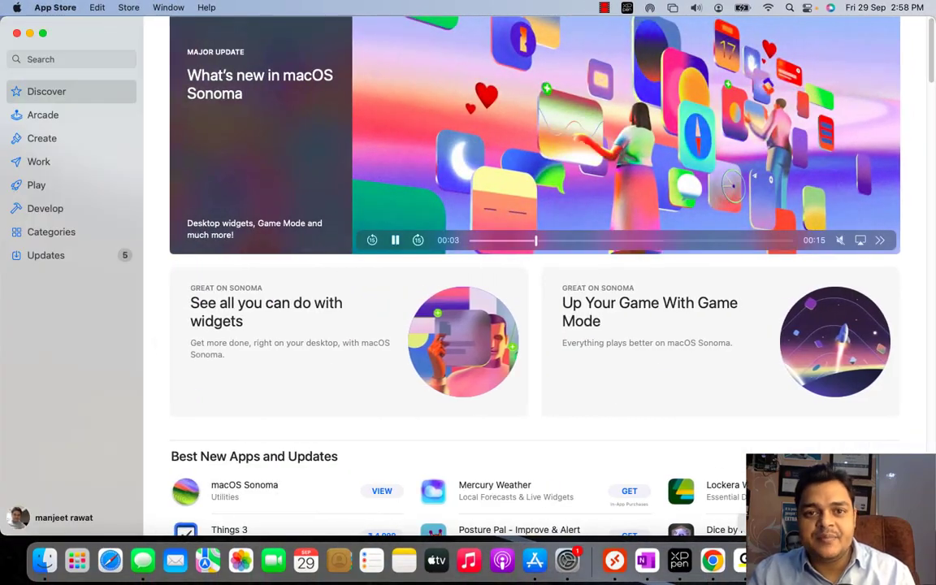
Bring up the App Store Discover page showing What's new in macOS Sonoma
left_click(767, 299)
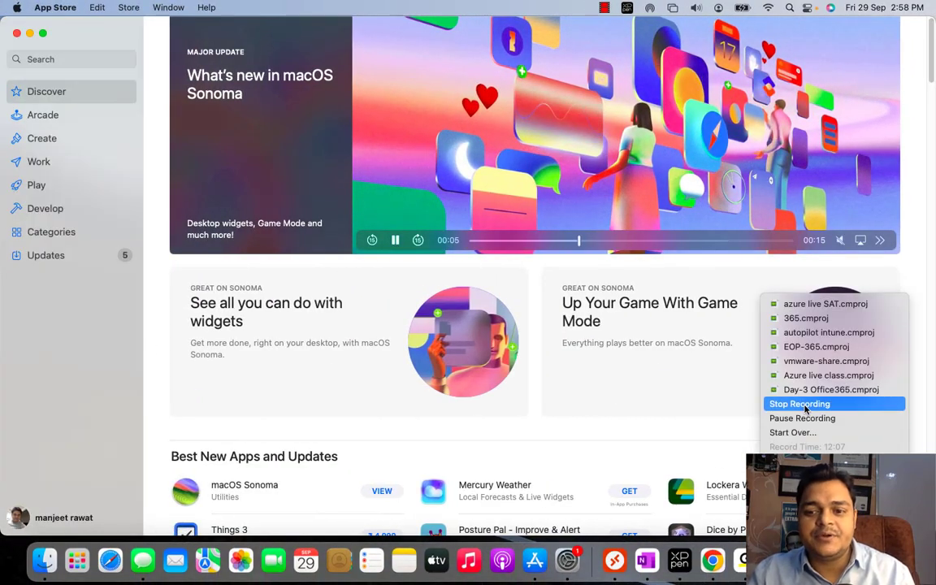